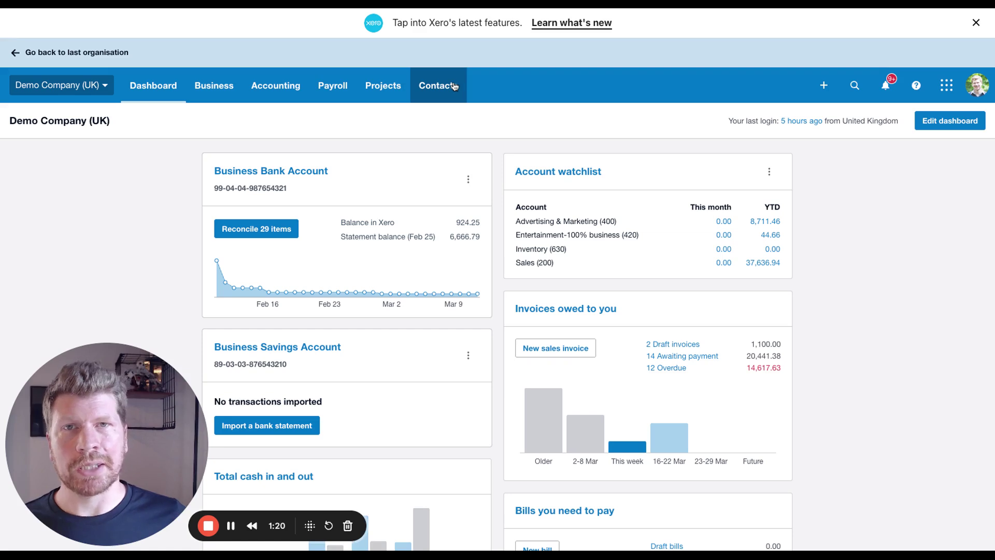
- Open the Advanced accounting page for the demo company
left_click(277, 86)
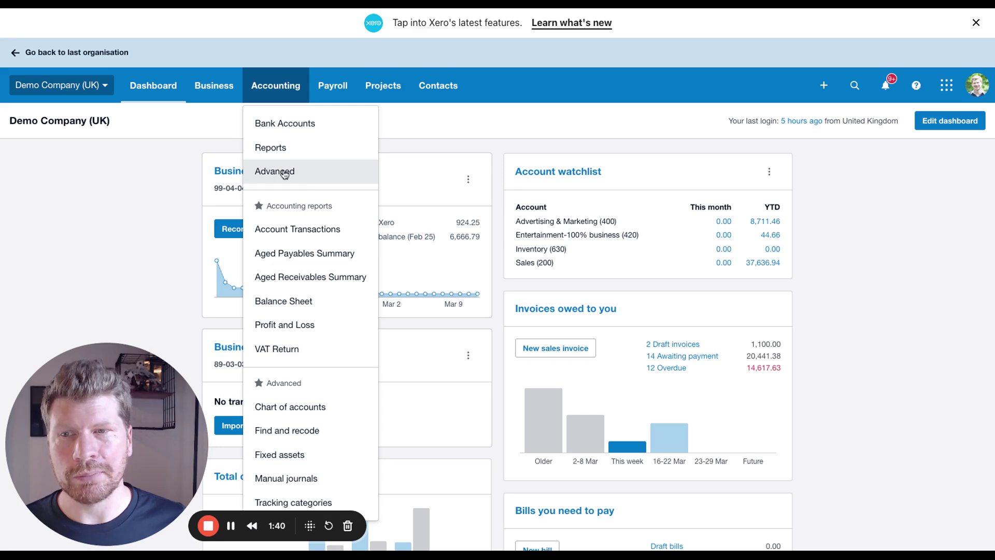
left_click_drag(267, 384, 321, 382)
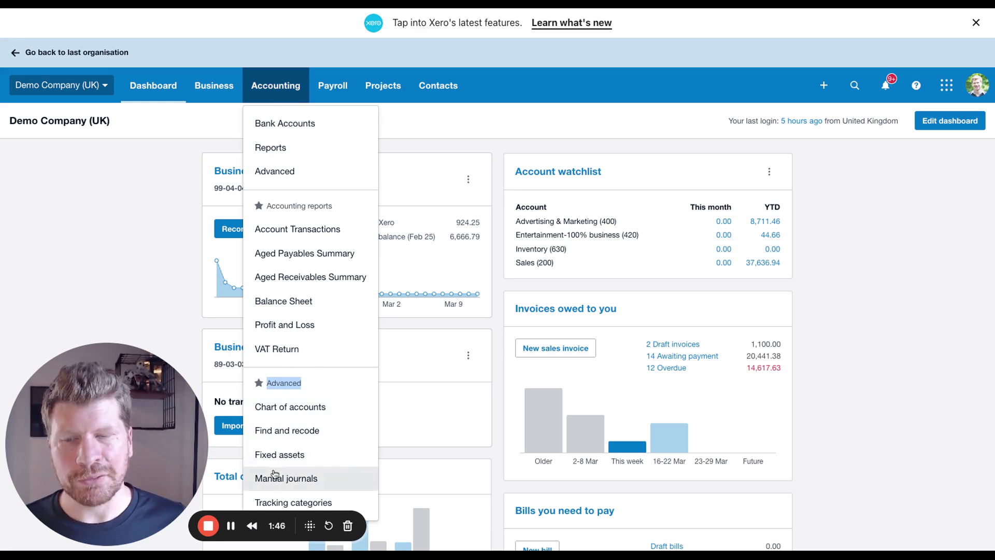
left_click(298, 175)
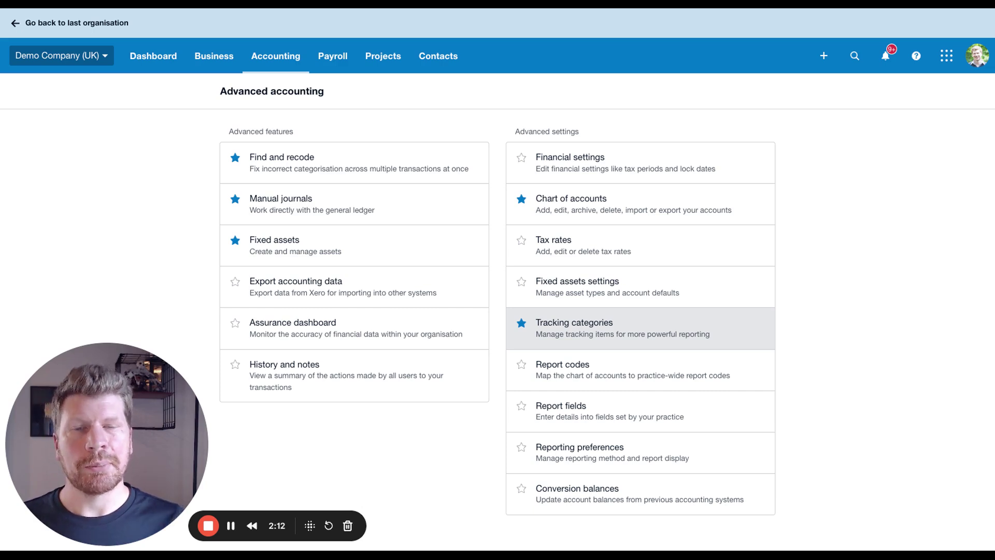
left_click(276, 55)
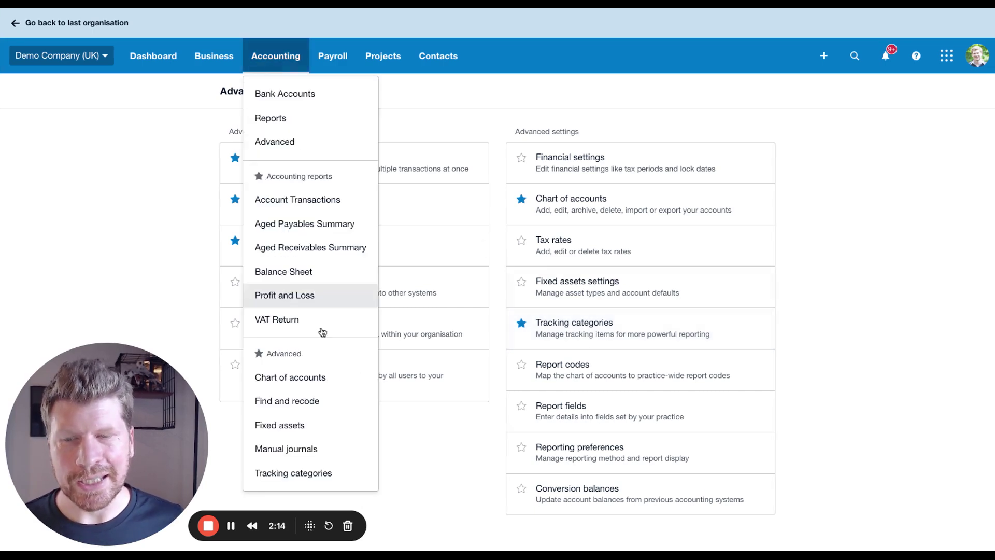
left_click(869, 215)
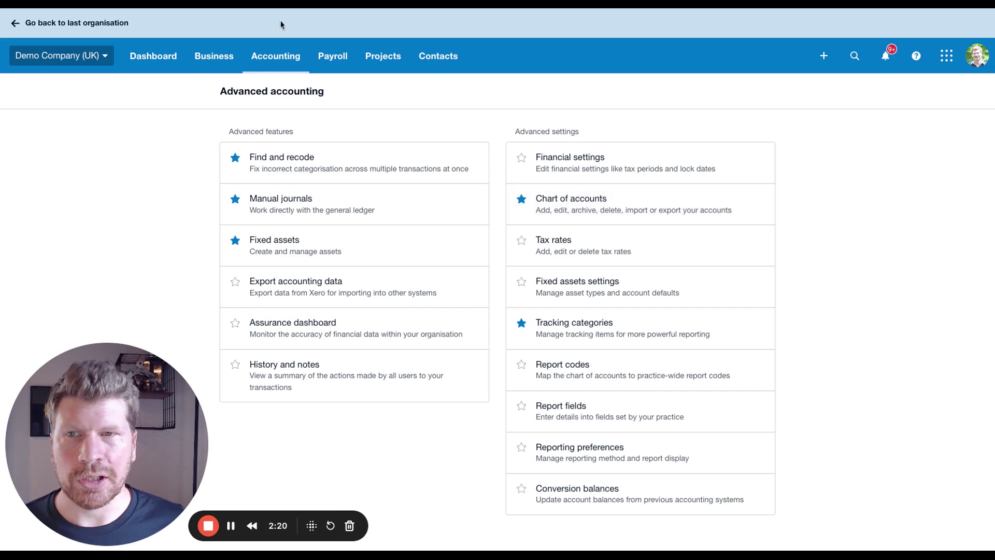
left_click(276, 56)
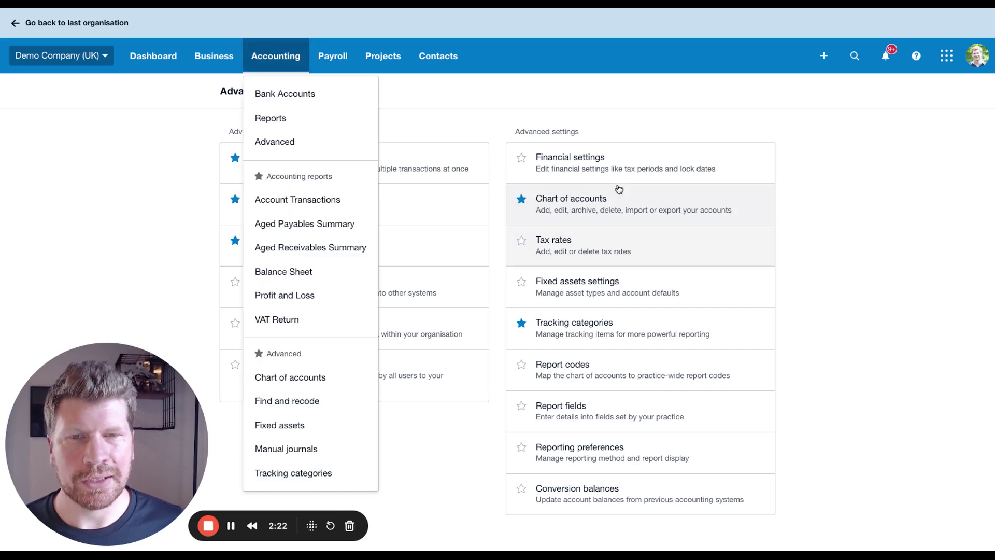
left_click(596, 118)
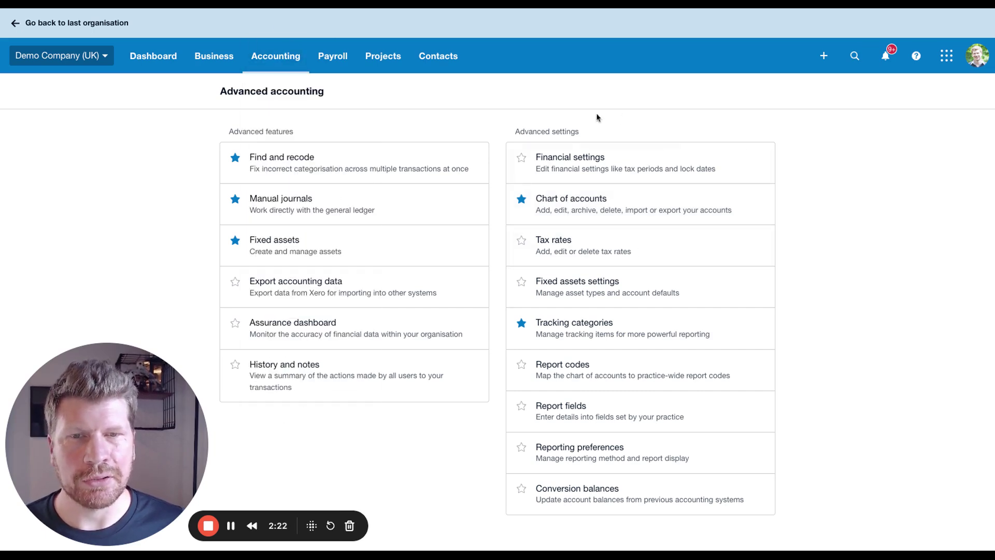
- Open the chart of accounts from the advanced settings and skim the whole account list
left_click(595, 201)
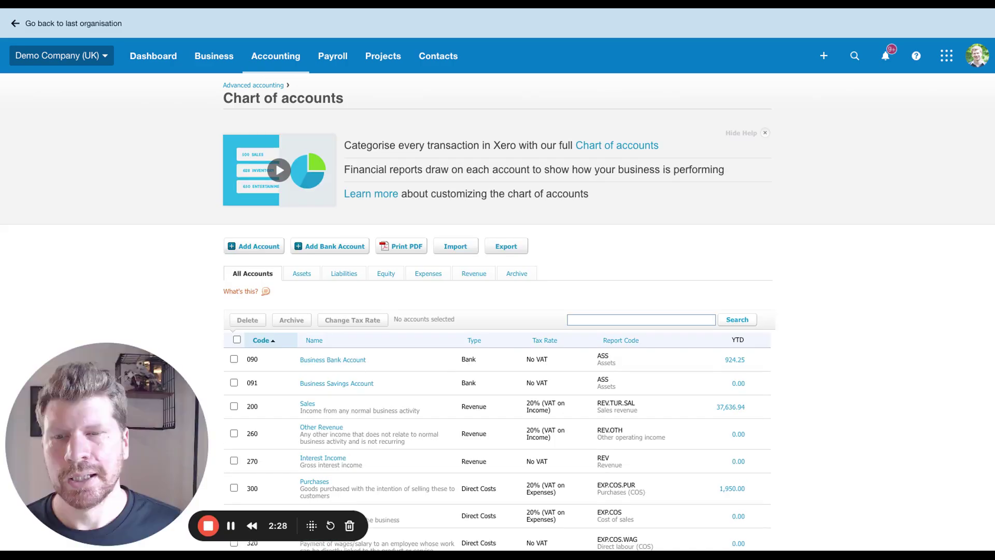
scroll(644, 247, "down", 20)
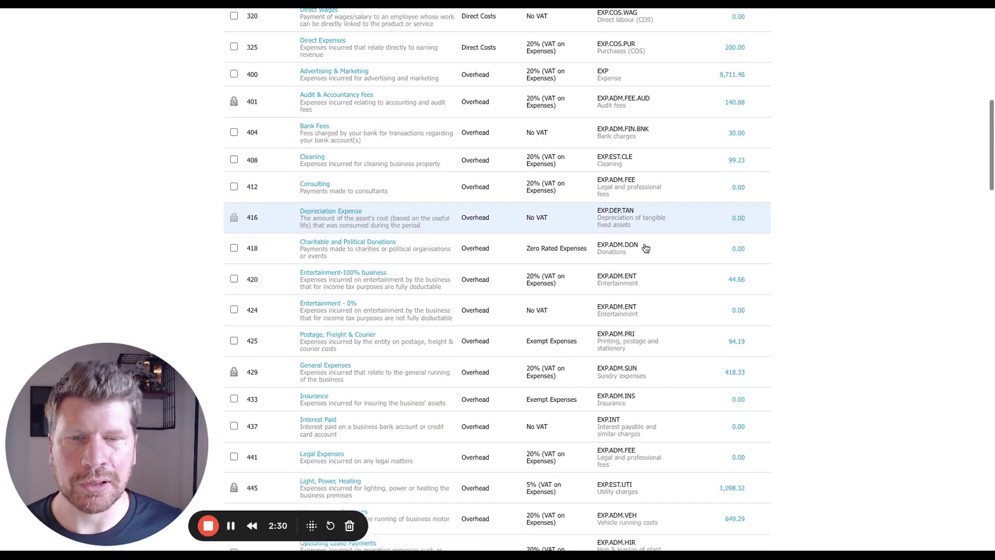
scroll(645, 247, "down", 15)
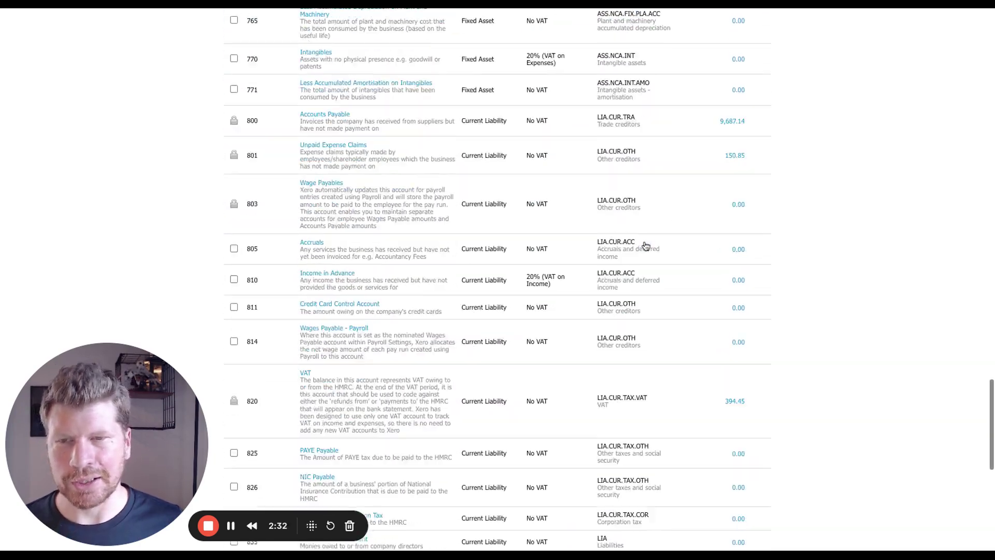
scroll(673, 261, "up", 20)
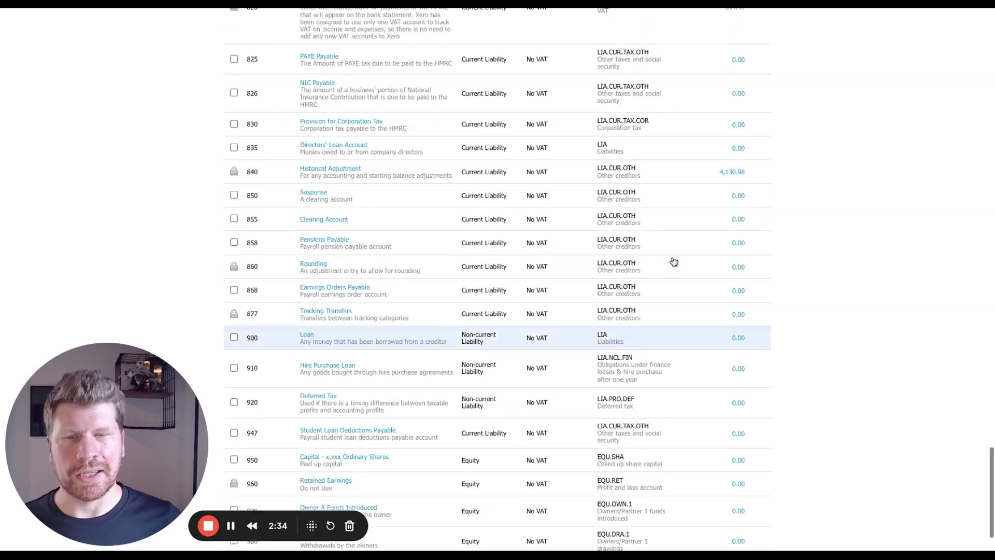
scroll(673, 261, "up", 20)
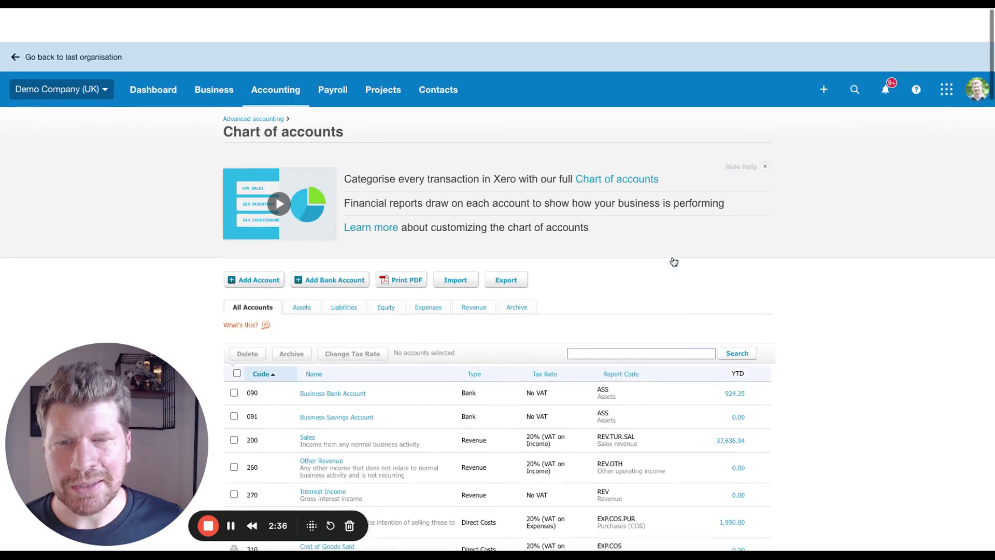
- Examine the accounts' codes, names, types, tax rates and report codes, from the bank accounts through to equity
scroll(673, 261, "down", 4)
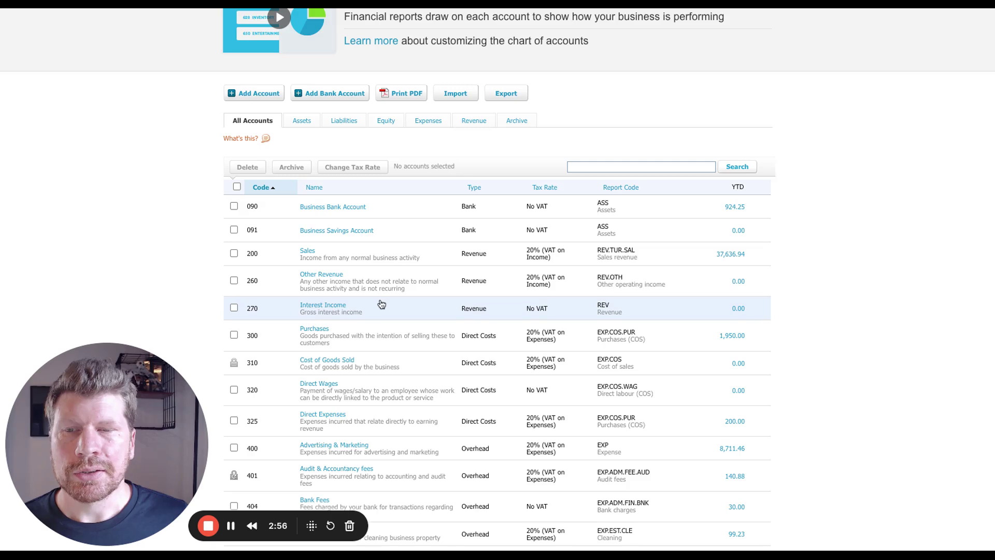
scroll(440, 259, "down", 1)
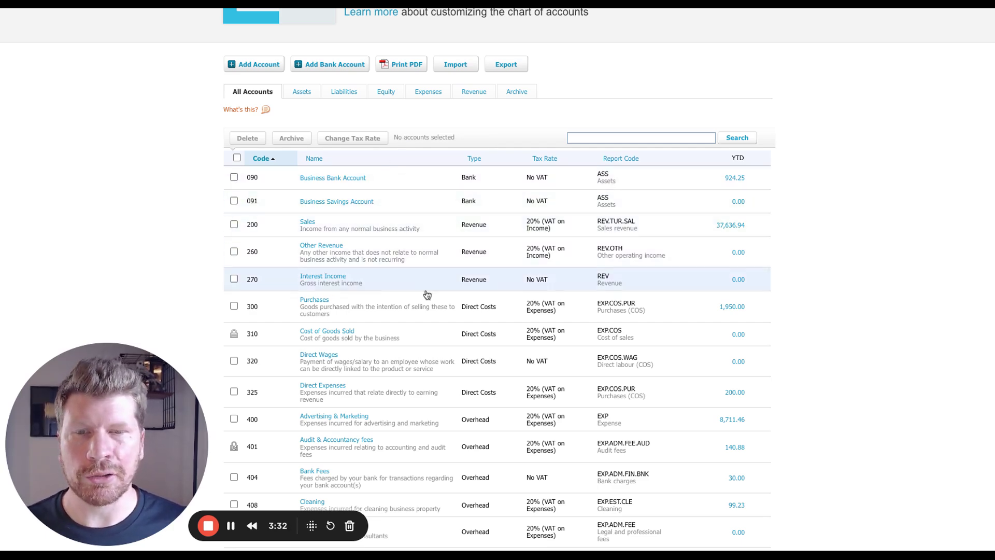
scroll(427, 294, "down", 10)
scroll(438, 326, "down", 15)
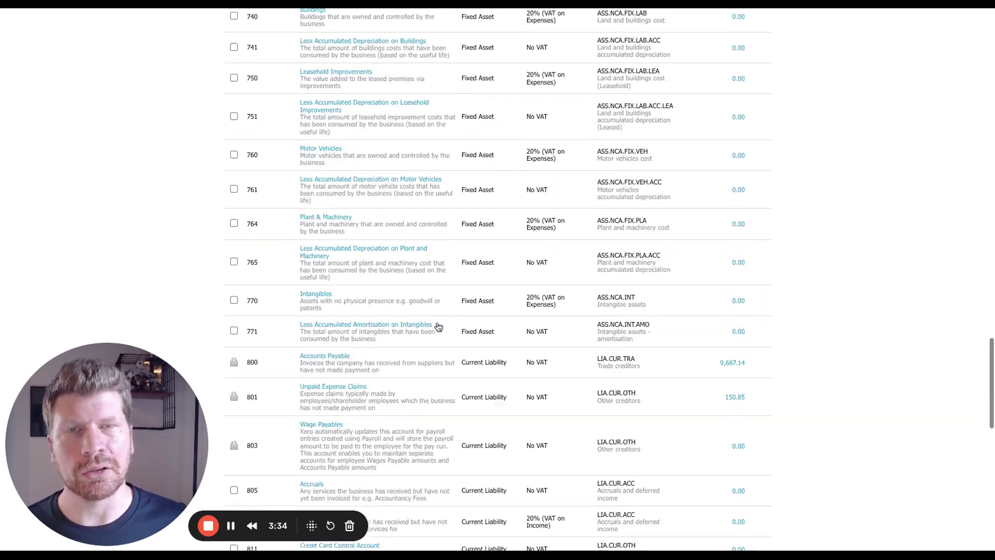
scroll(567, 227, "down", 4)
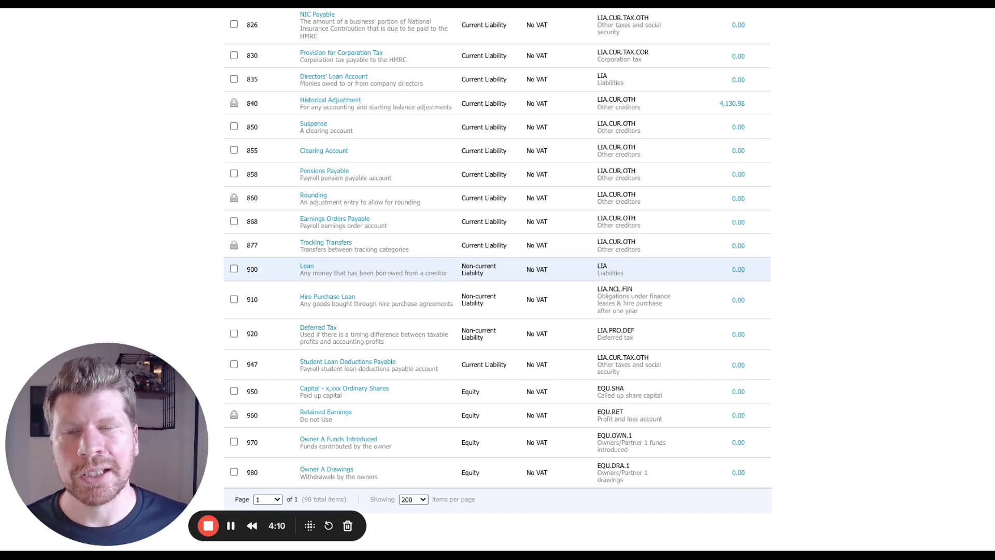
scroll(428, 283, "up", 4)
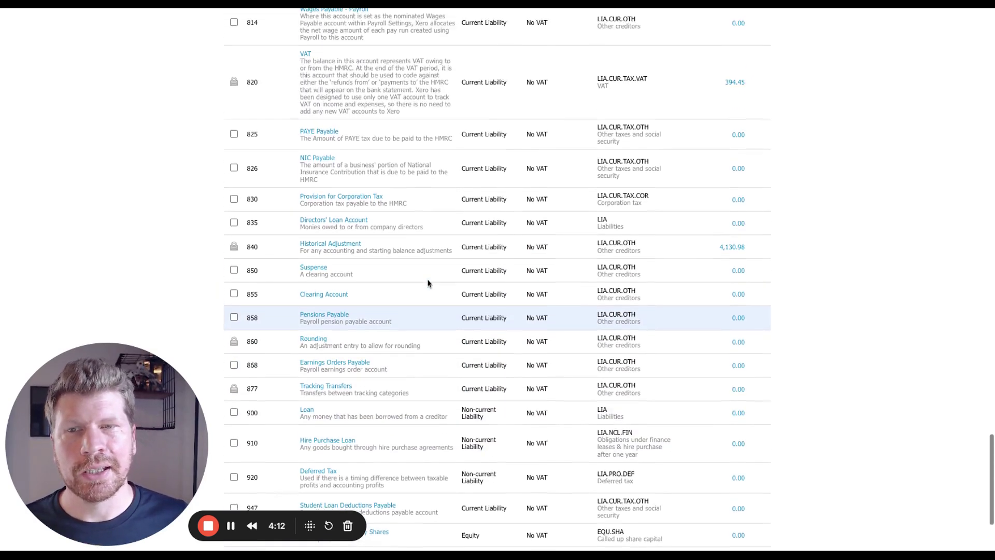
scroll(477, 270, "up", 20)
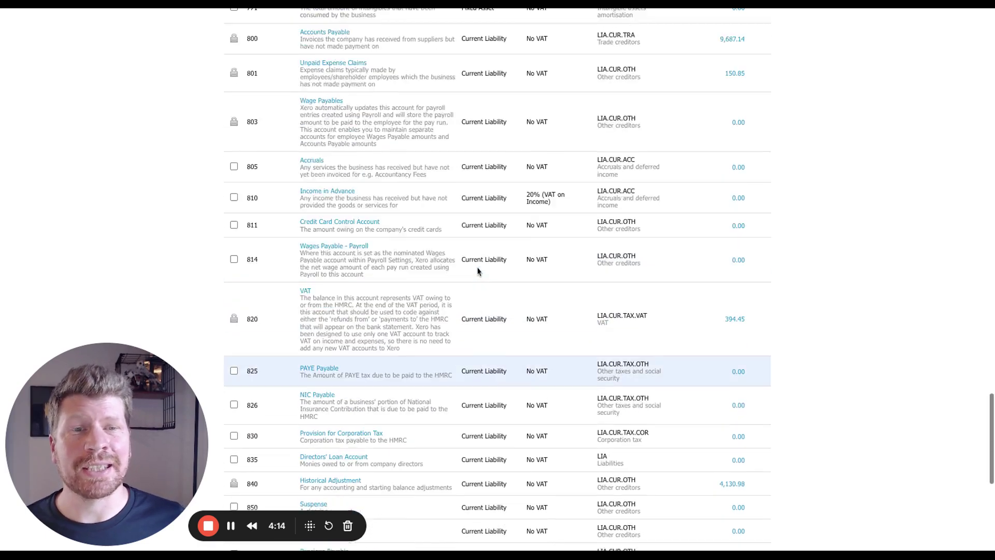
scroll(478, 271, "up", 20)
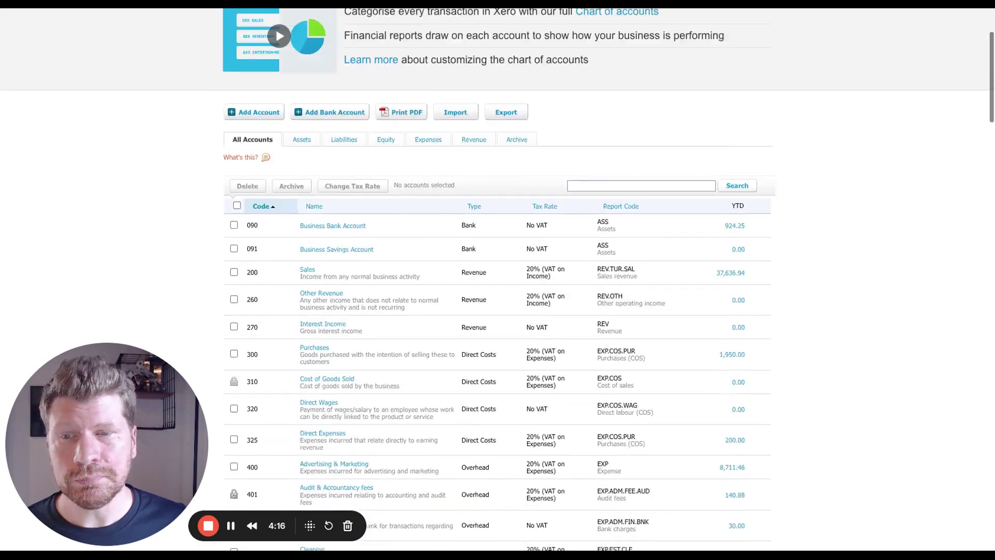
scroll(477, 295, "down", 2)
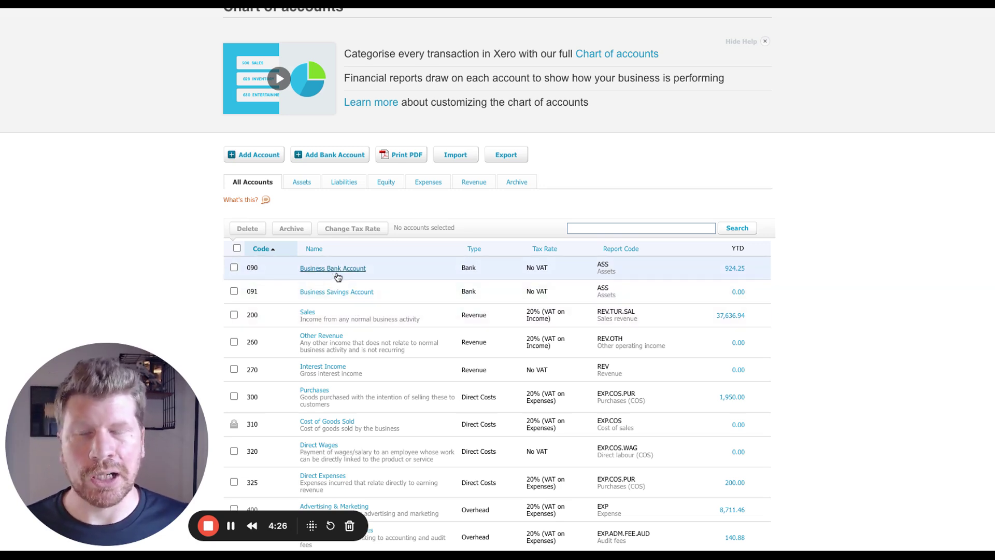
scroll(363, 316, "down", 3)
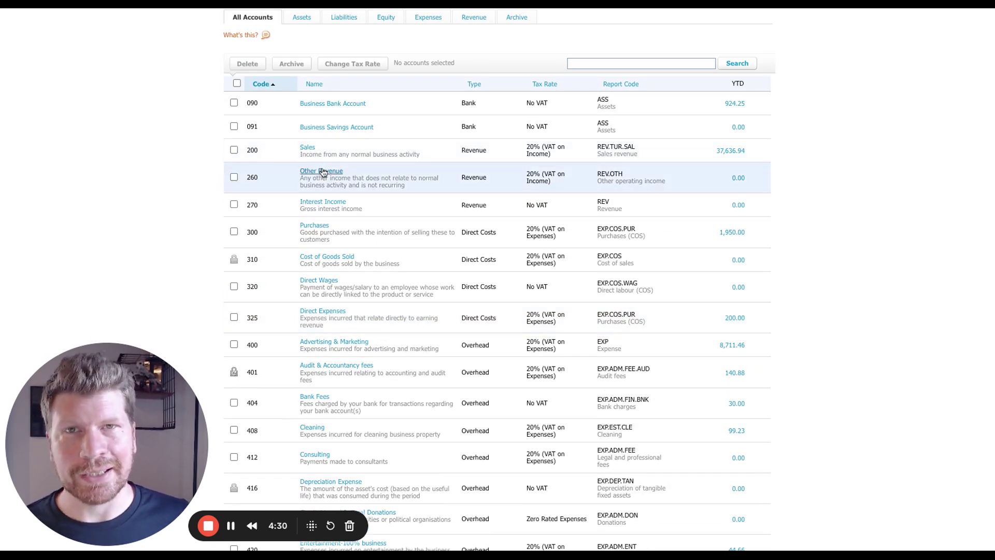
scroll(378, 228, "down", 7)
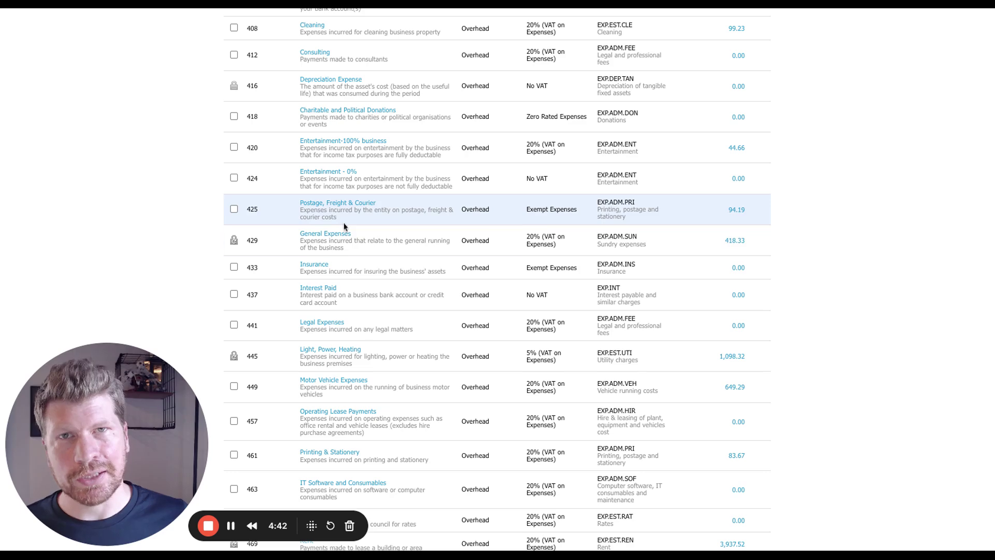
scroll(340, 227, "up", 15)
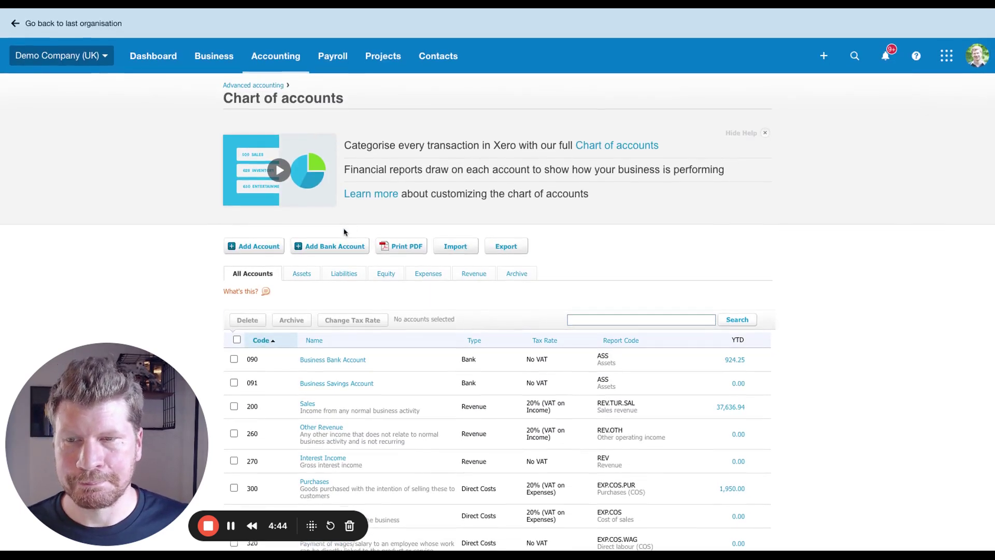
- Start adding a new account to the chart of accounts and open its account type choices
left_click(263, 251)
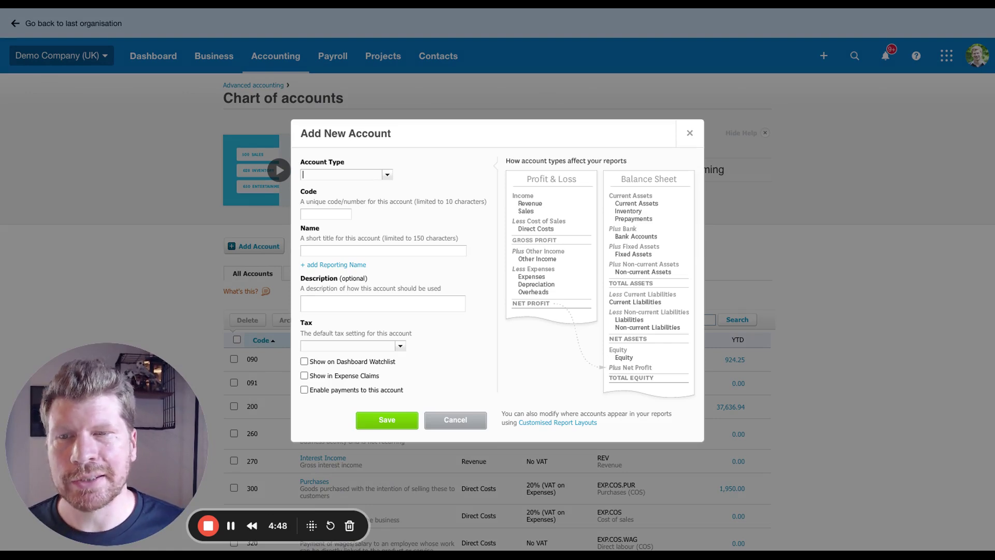
left_click(388, 175)
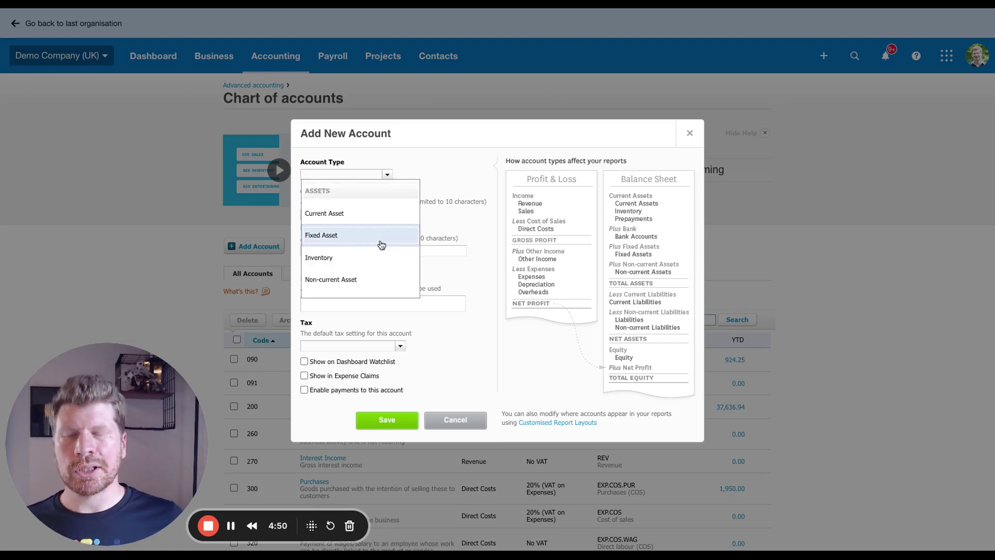
- Examine the available account types across assets, equity, expenses, liabilities and revenue
scroll(372, 238, "down", 1)
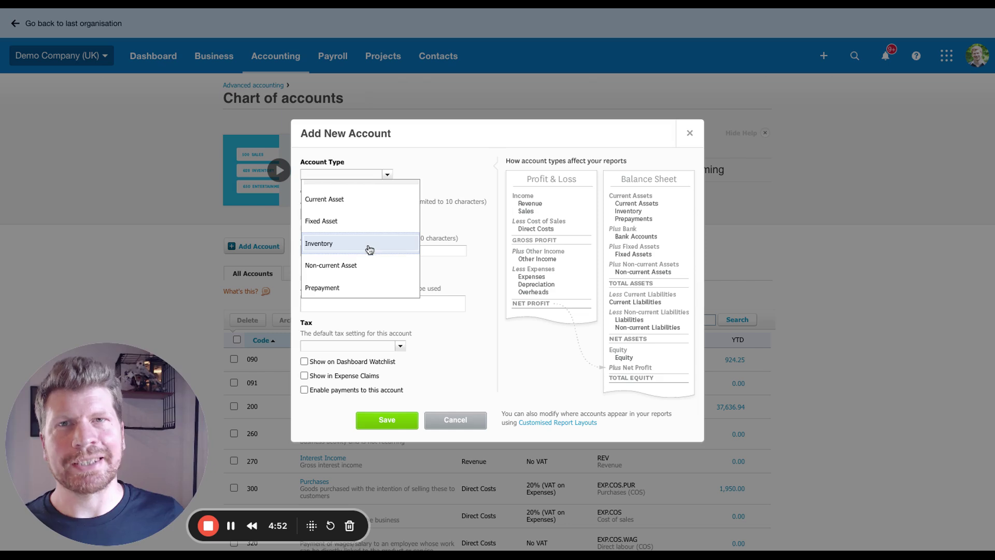
scroll(369, 253, "down", 2)
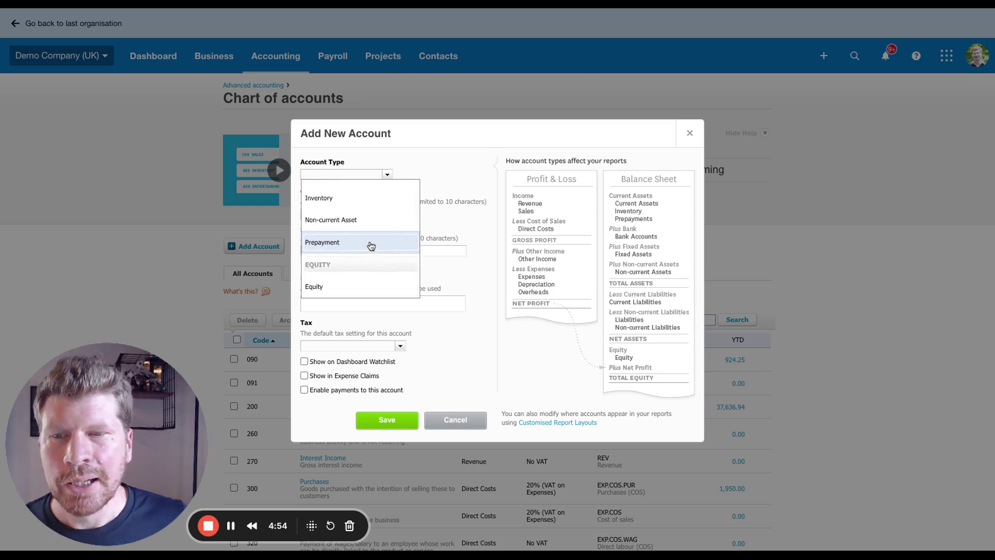
scroll(371, 247, "up", 3)
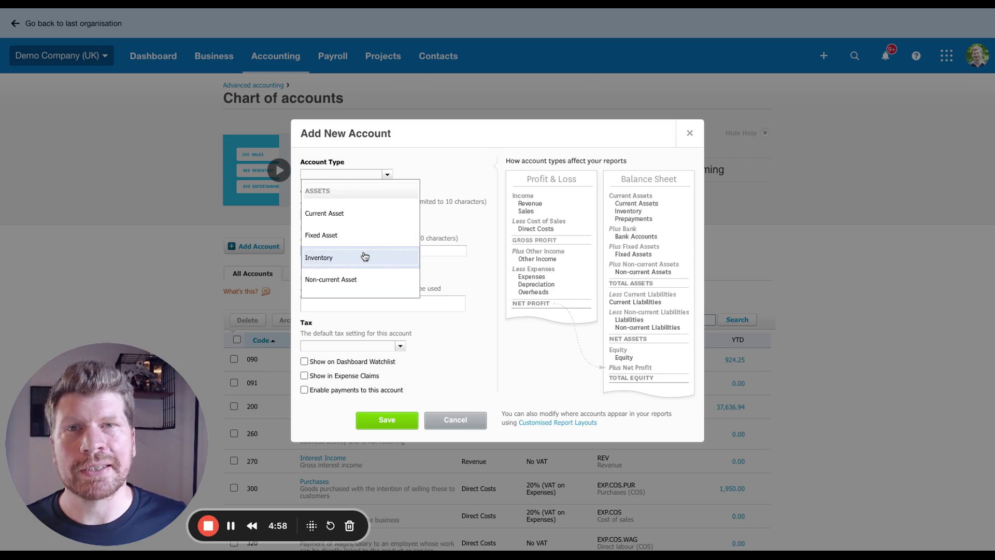
scroll(364, 257, "down", 3)
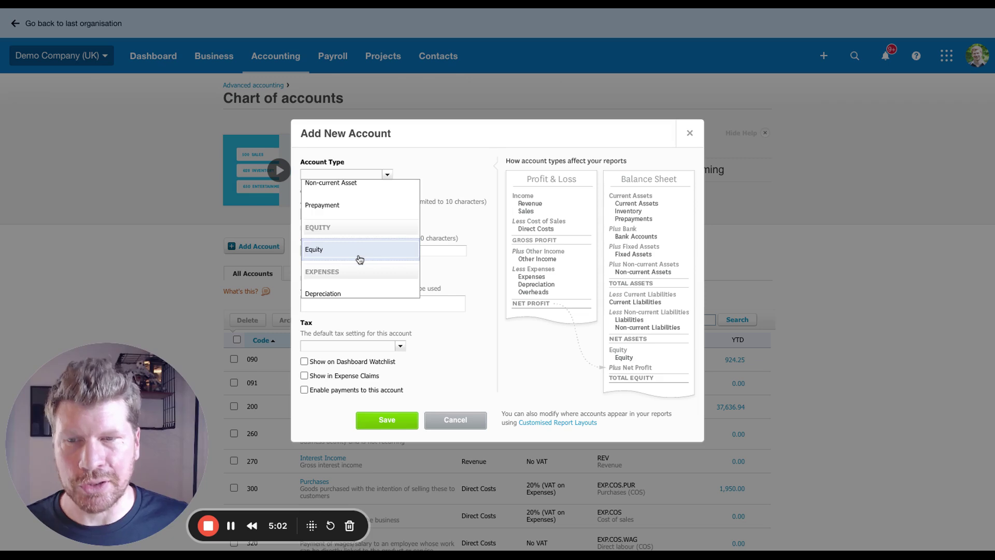
scroll(359, 259, "down", 3)
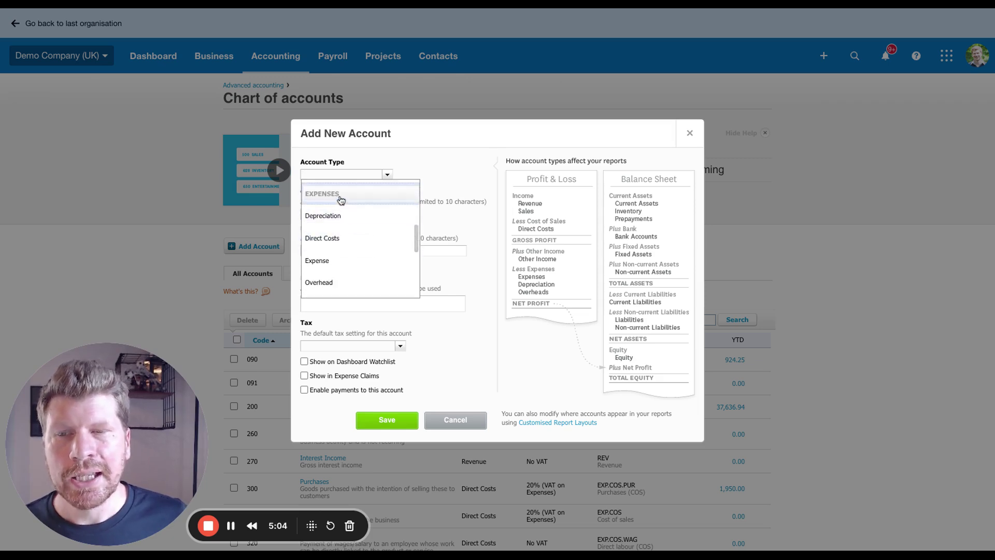
scroll(356, 270, "down", 2)
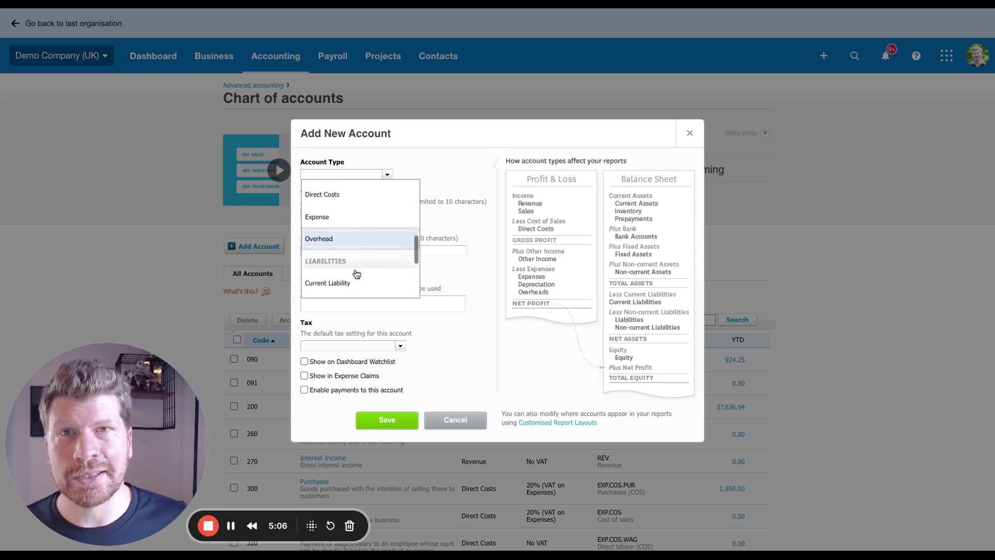
scroll(356, 274, "down", 1)
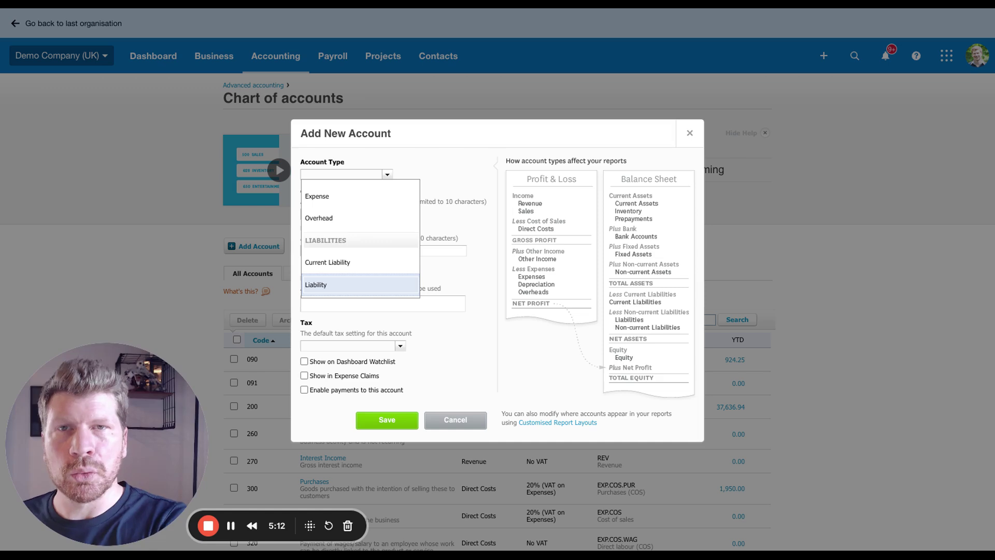
scroll(363, 259, "down", 5)
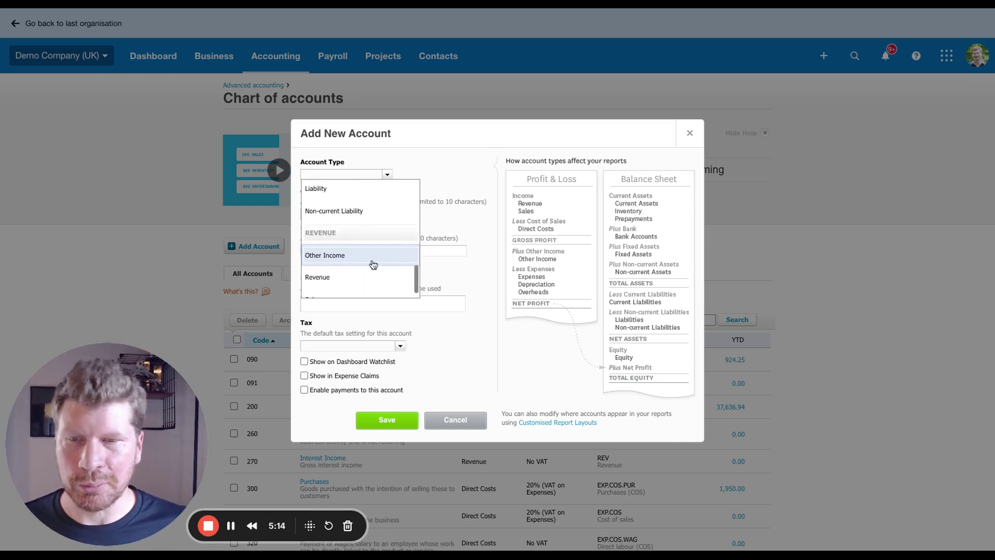
scroll(371, 250, "down", 2)
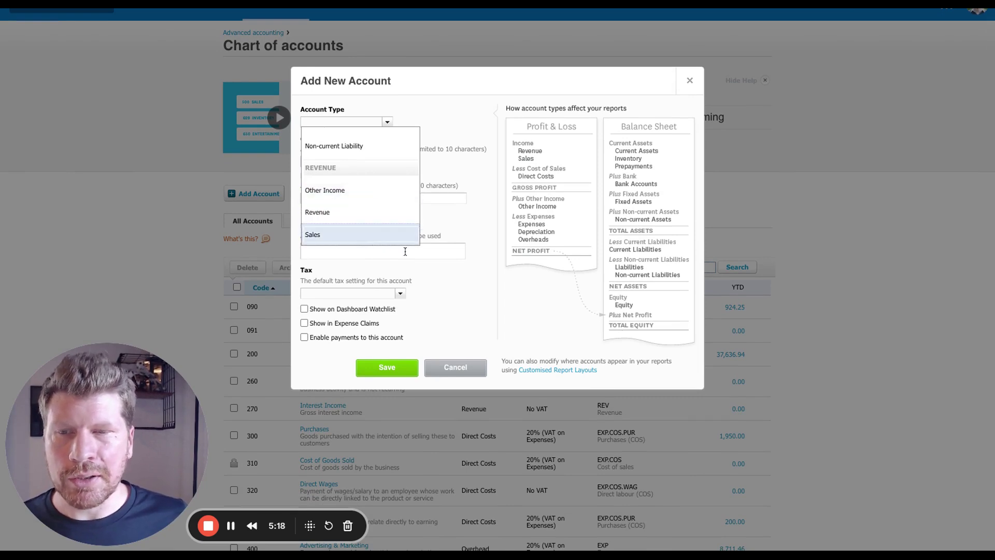
- Set the new account's type to Direct Costs under expenses
scroll(352, 222, "up", 6)
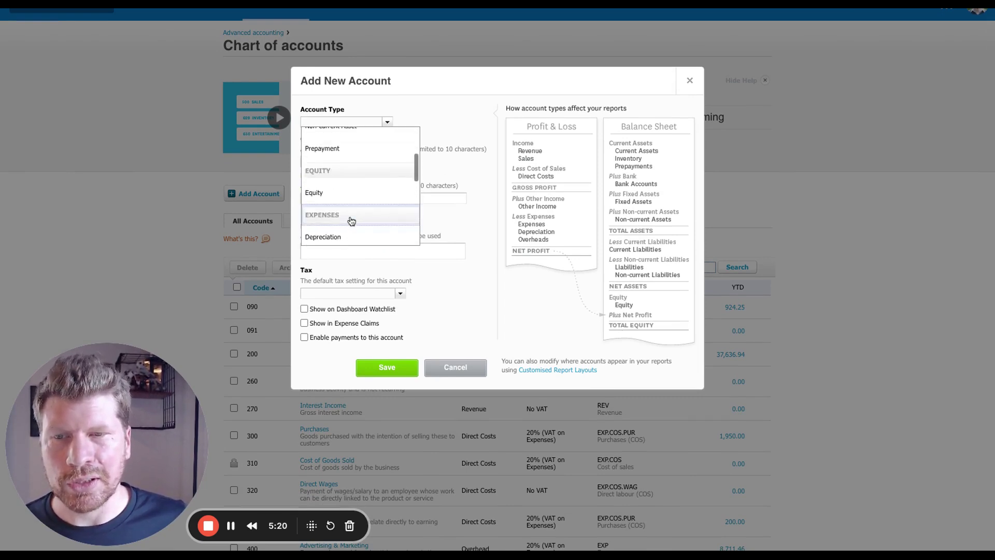
scroll(356, 225, "down", 2)
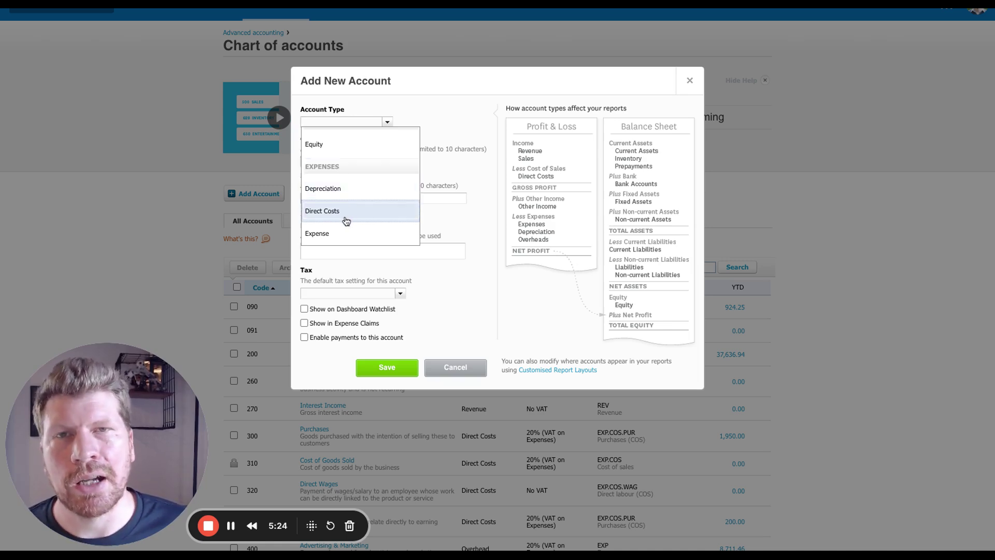
scroll(347, 219, "down", 1)
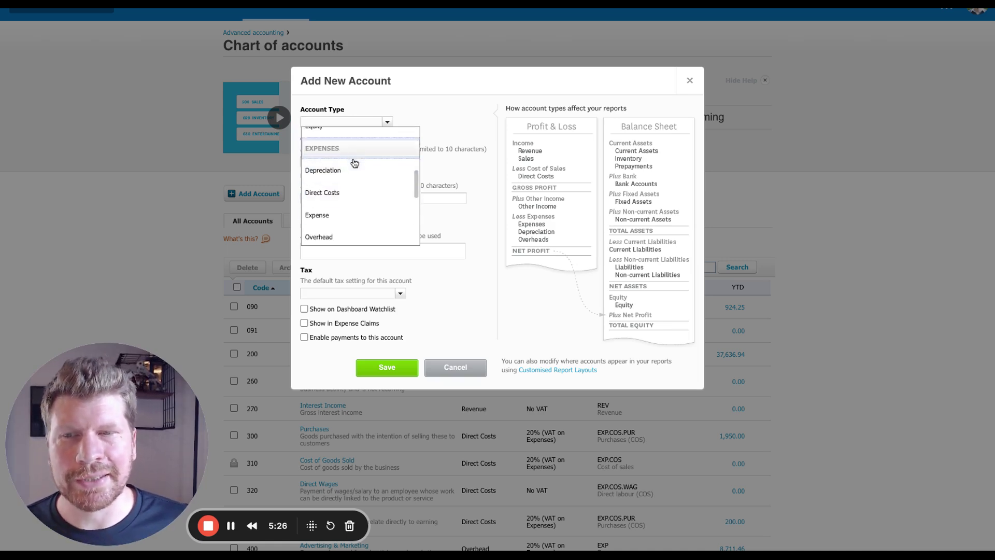
scroll(355, 187, "down", 1)
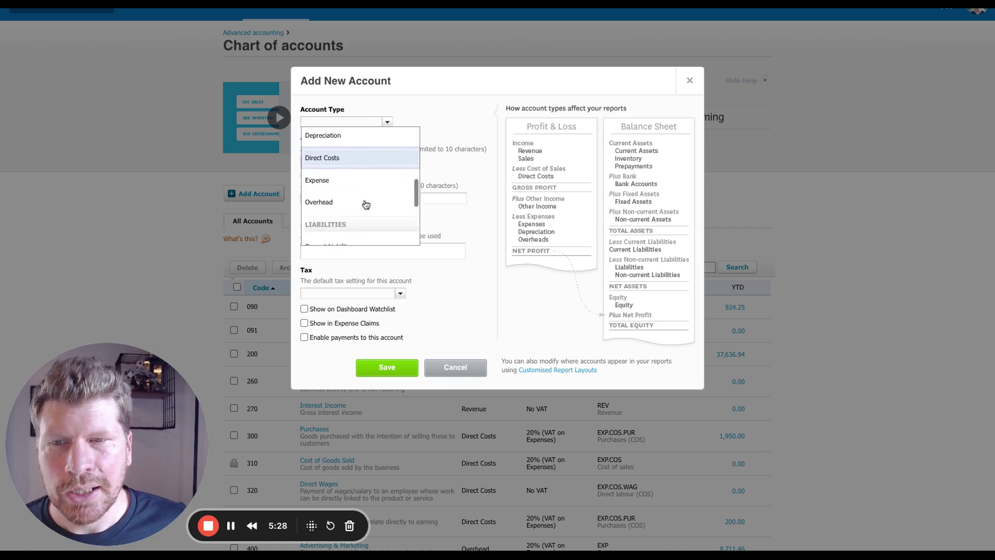
left_click(347, 164)
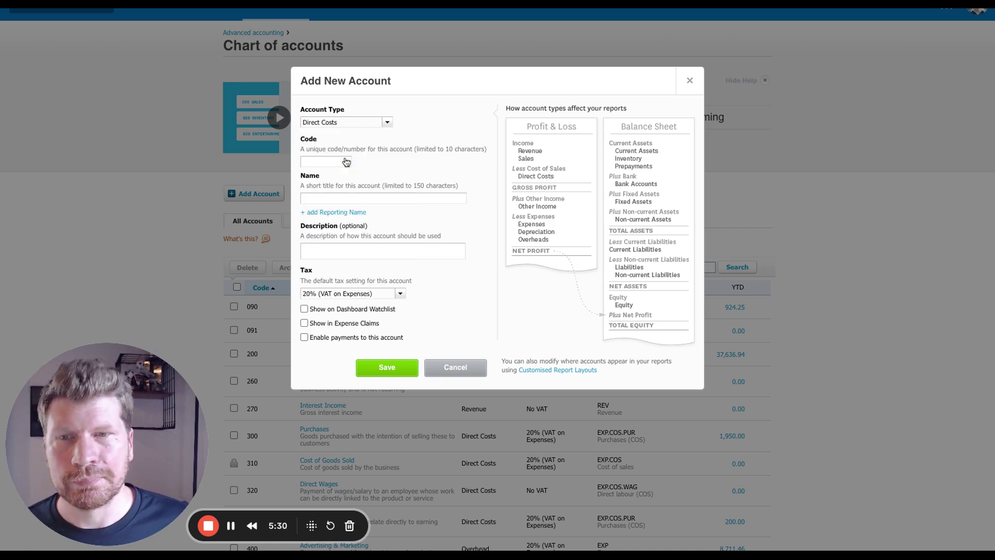
- Try to assign the code 300 to the new account
left_click(328, 162)
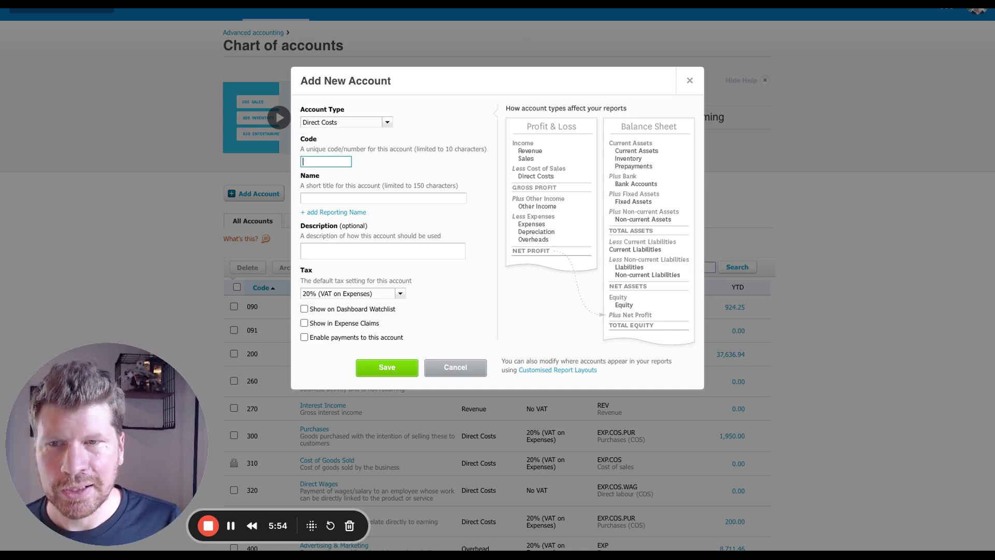
type("300")
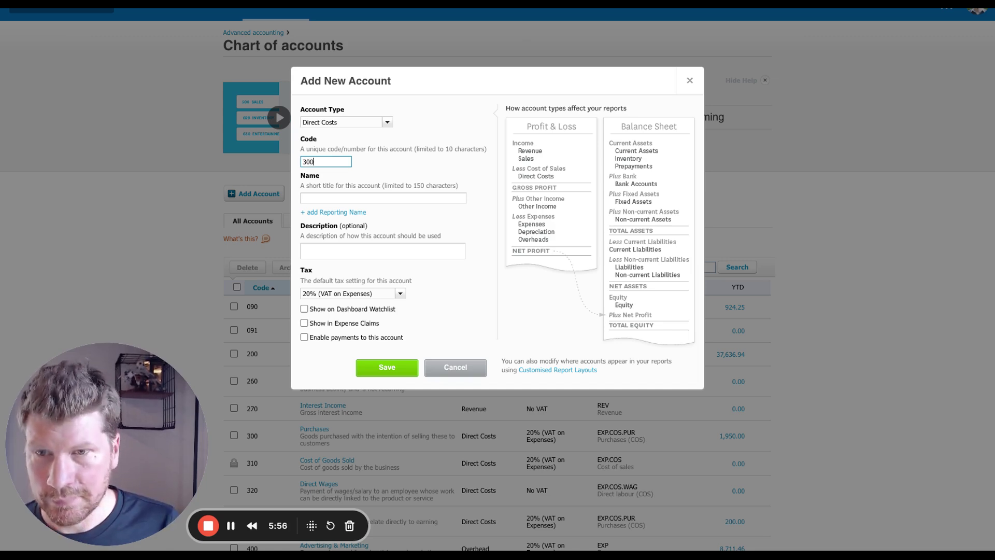
key("Tab")
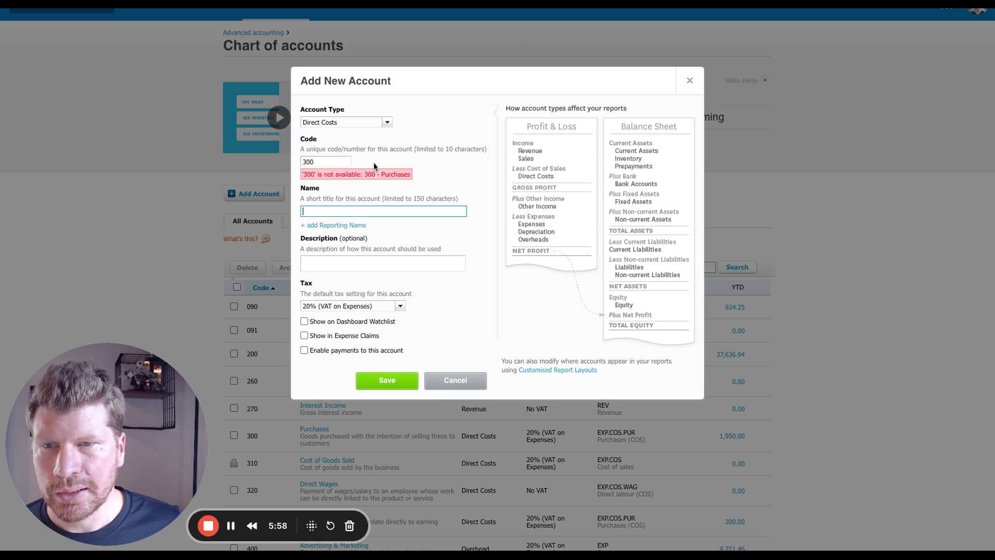
- Change the new account's code to 305
left_click(322, 163)
type("5")
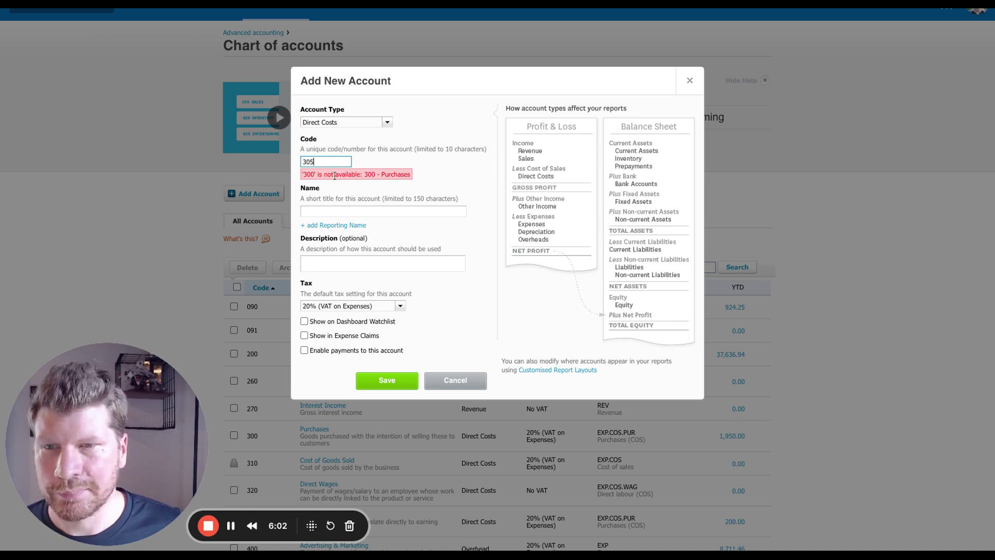
key("Tab")
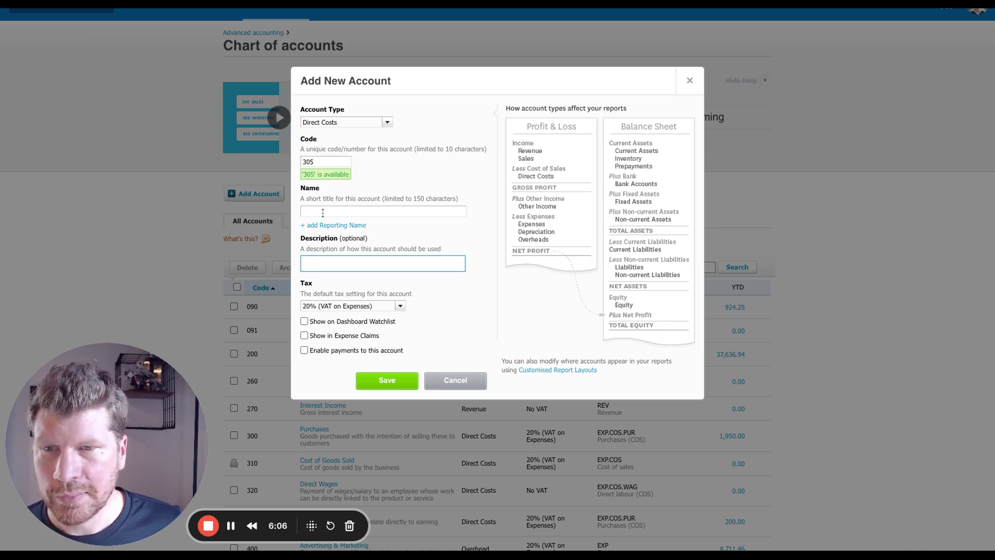
- Name the account "New Direct Expense" and enter "fkgjhalfkjhgal" as its description
left_click(321, 213)
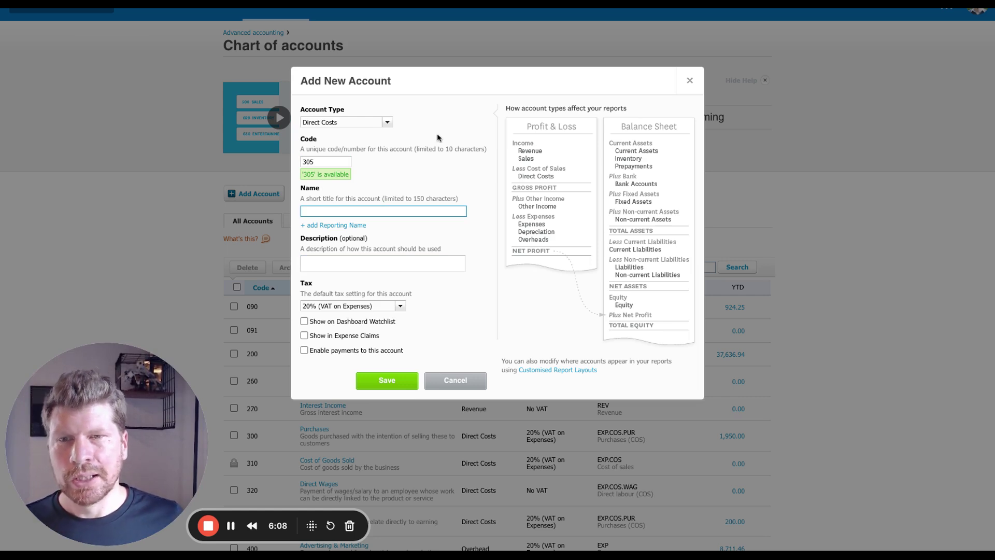
type("N")
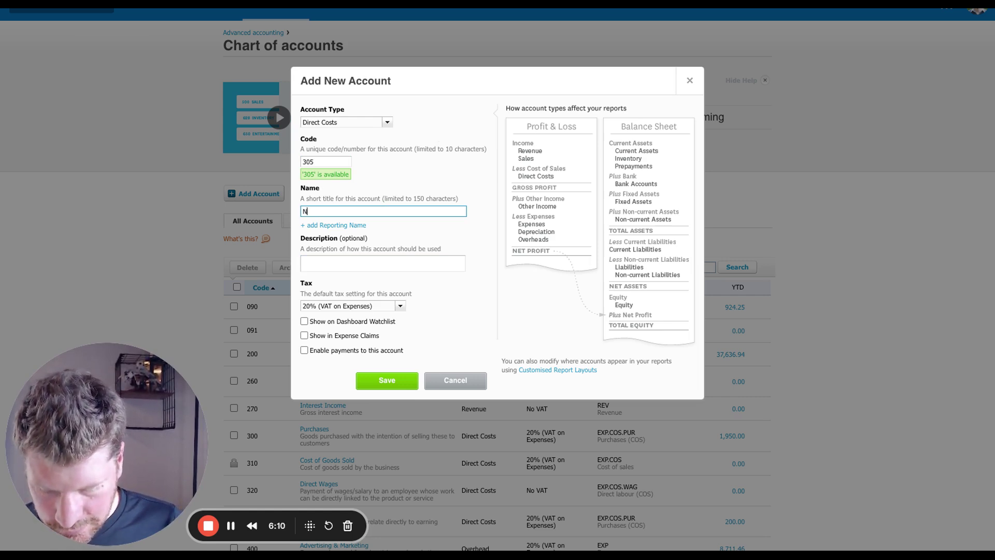
type("ew Direct ")
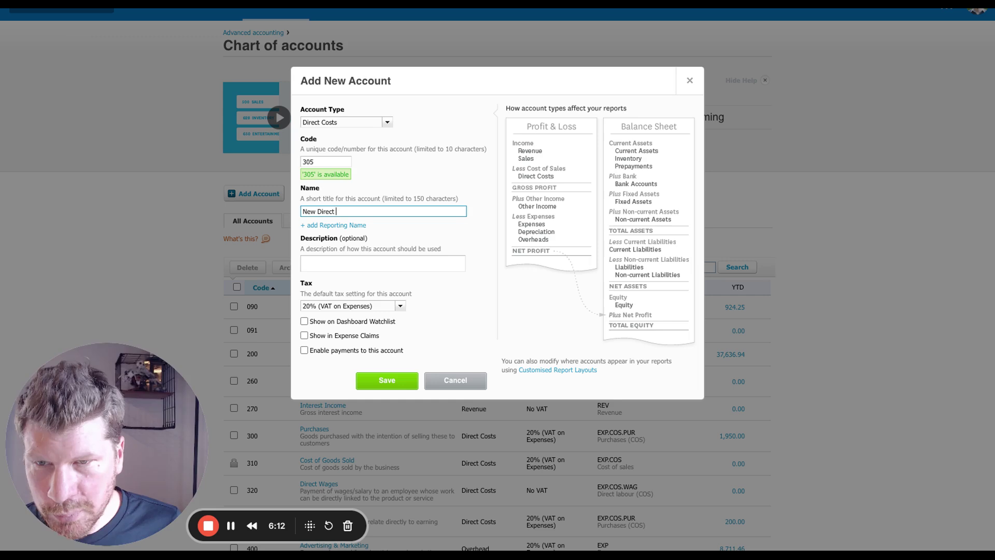
type("Expense")
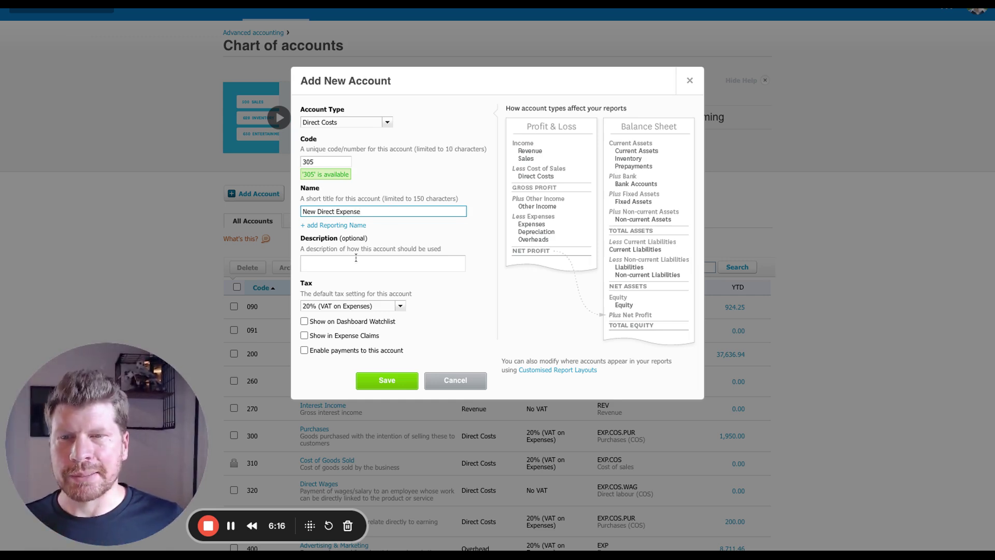
left_click(312, 267)
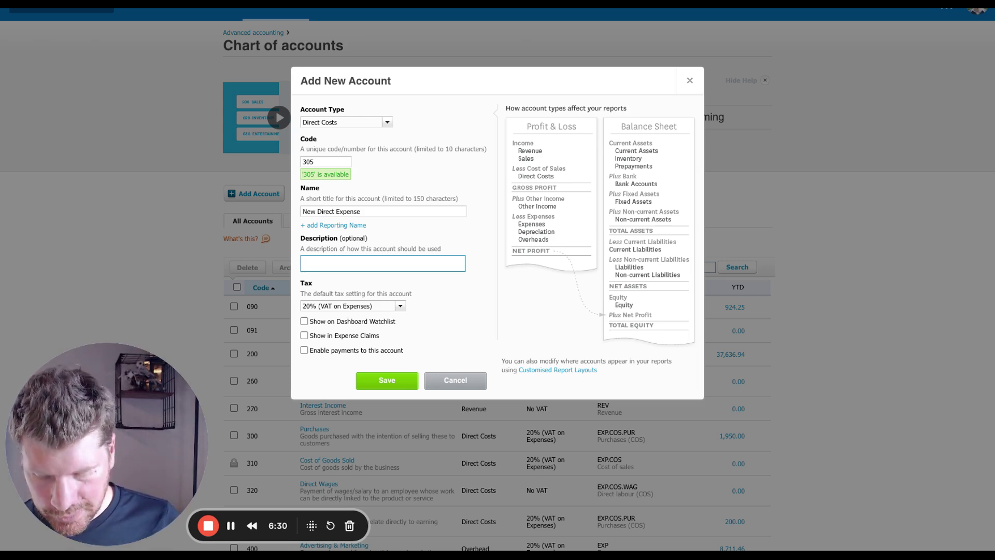
type("fkgjhalfkjhgal")
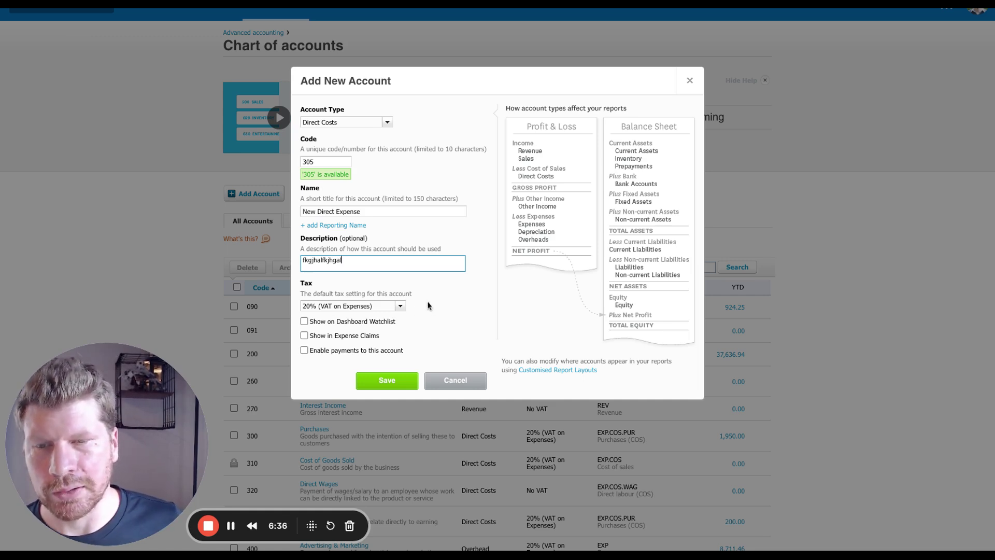
left_click(389, 296)
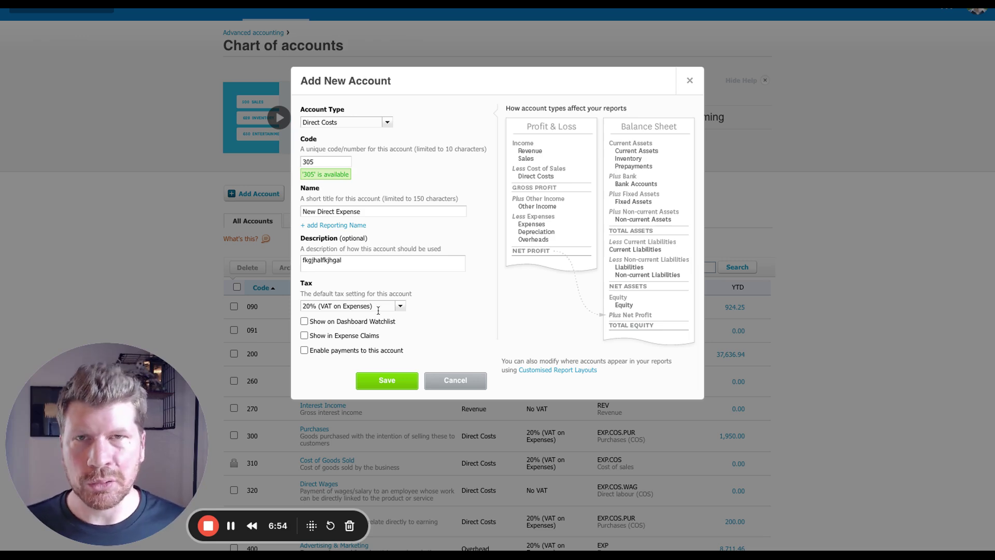
- Save the new direct costs account and locate it in the chart of accounts
scroll(381, 311, "up", 1)
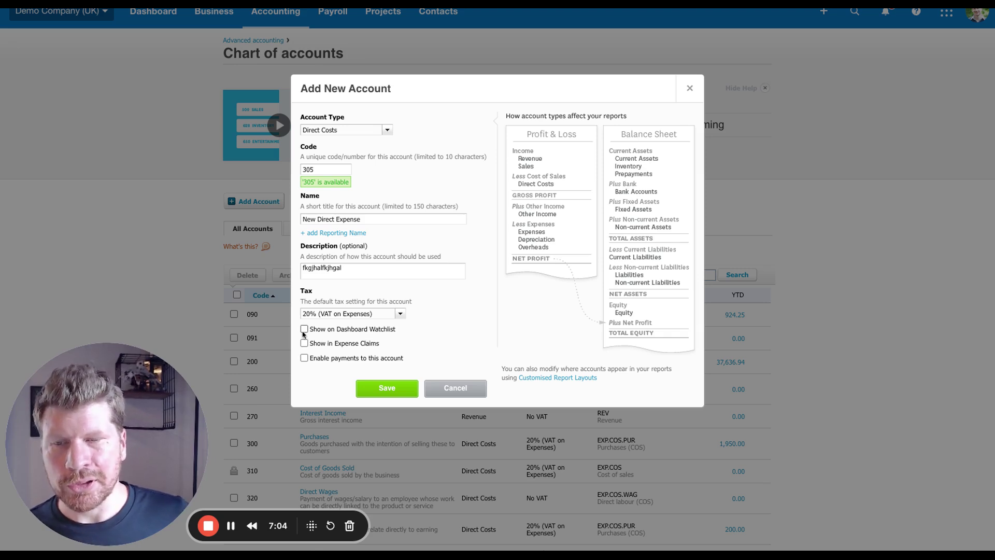
scroll(303, 333, "up", 1)
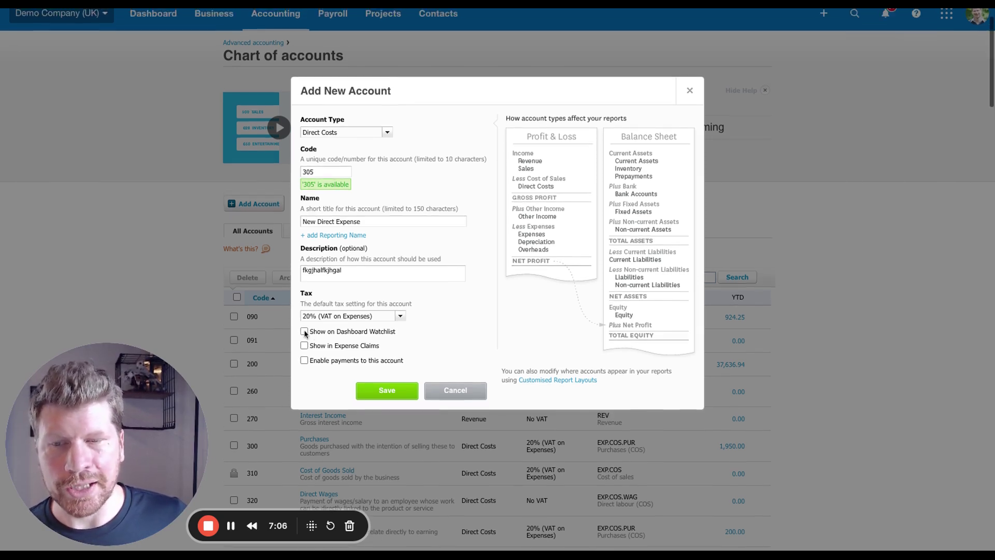
scroll(305, 334, "up", 1)
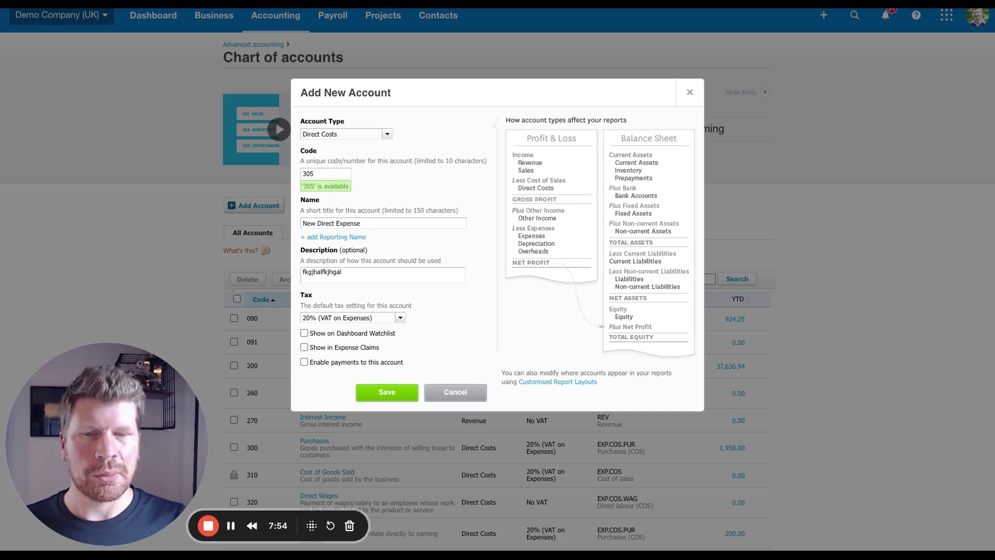
scroll(402, 386, "up", 1)
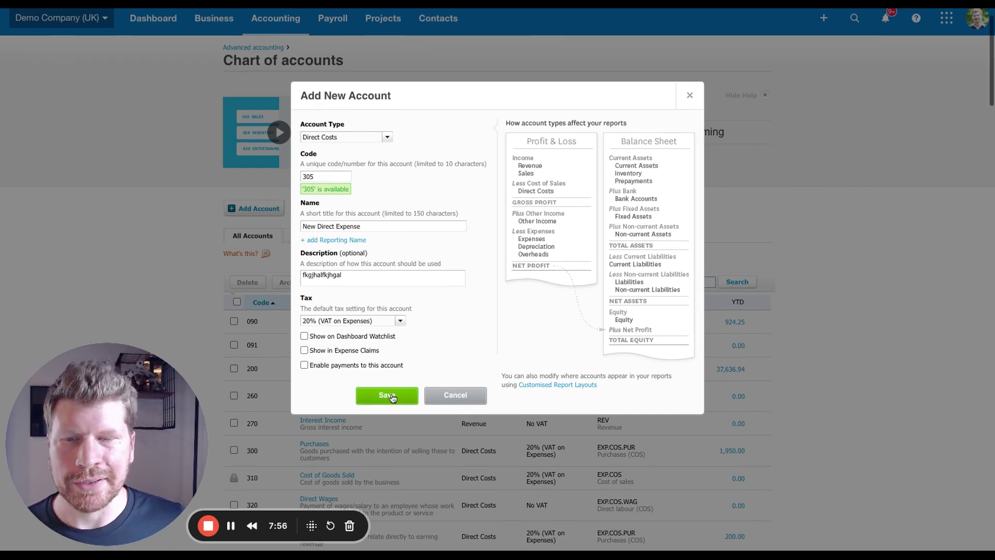
left_click(393, 398)
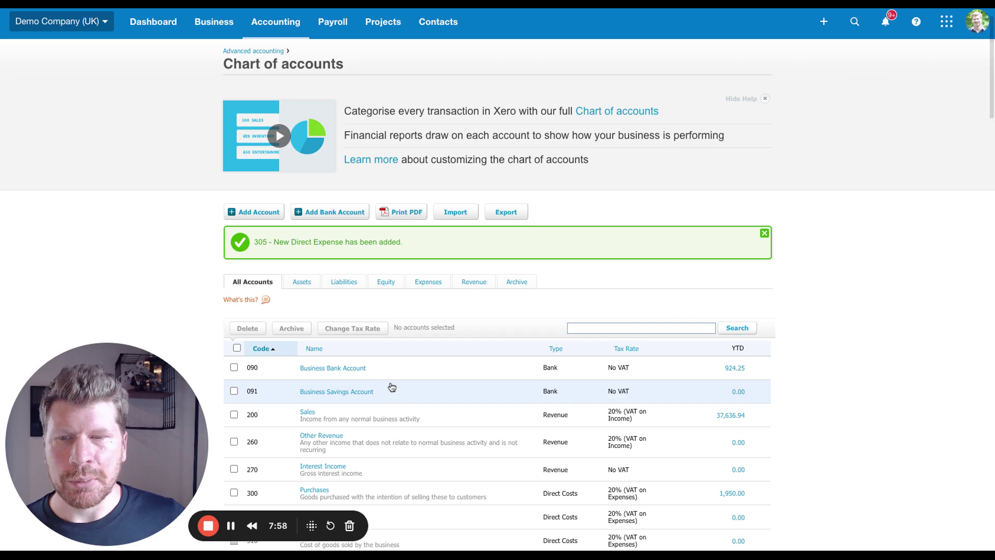
scroll(455, 315, "down", 4)
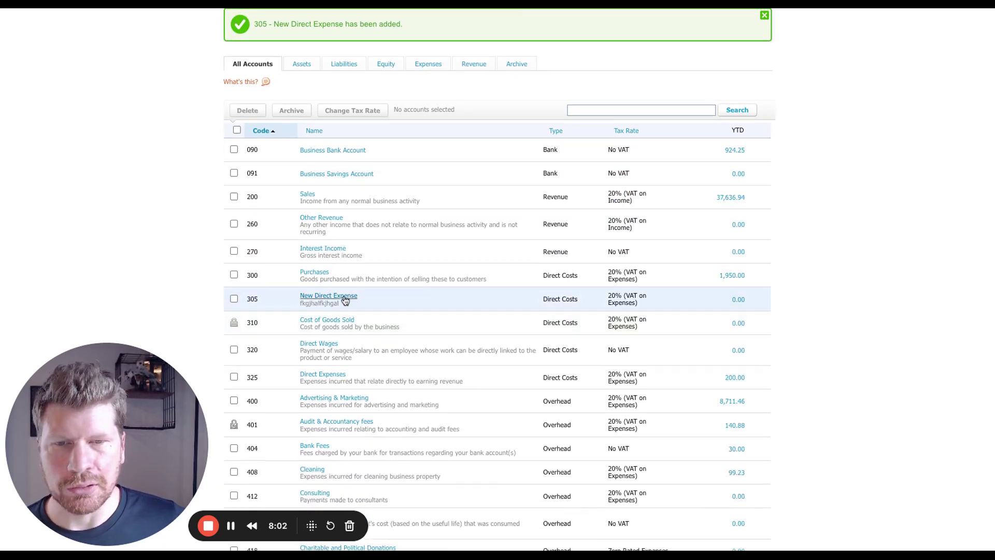
- Start creating a new bill
scroll(350, 303, "up", 1)
scroll(349, 303, "up", 5)
left_click(823, 55)
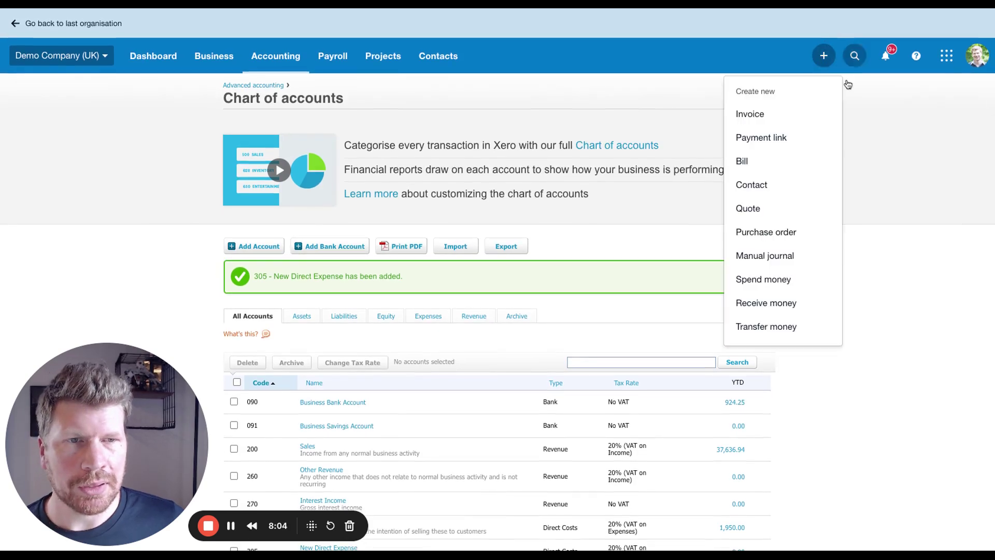
left_click(768, 160)
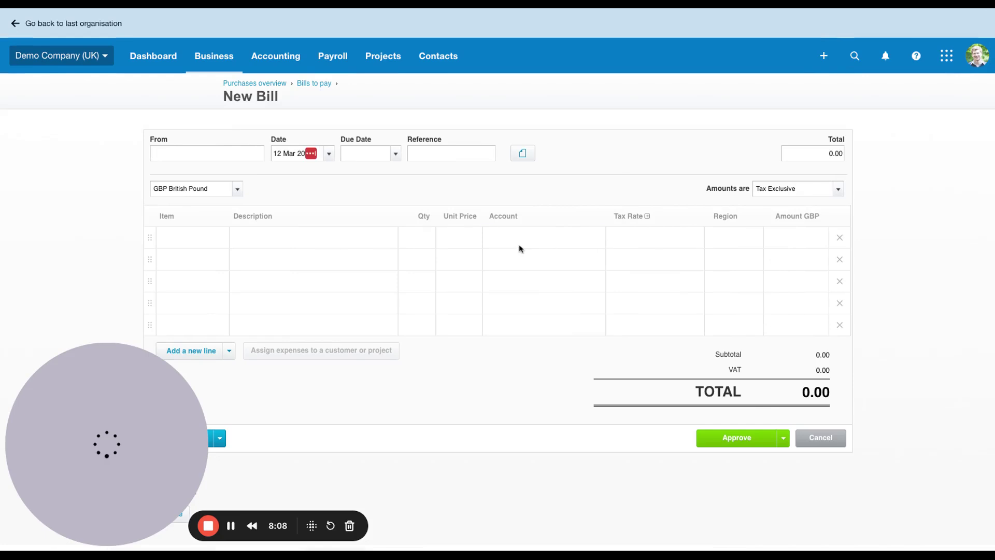
- Search the first bill line's account choices by the code 305 and by the name "New", clearing each search
left_click(521, 249)
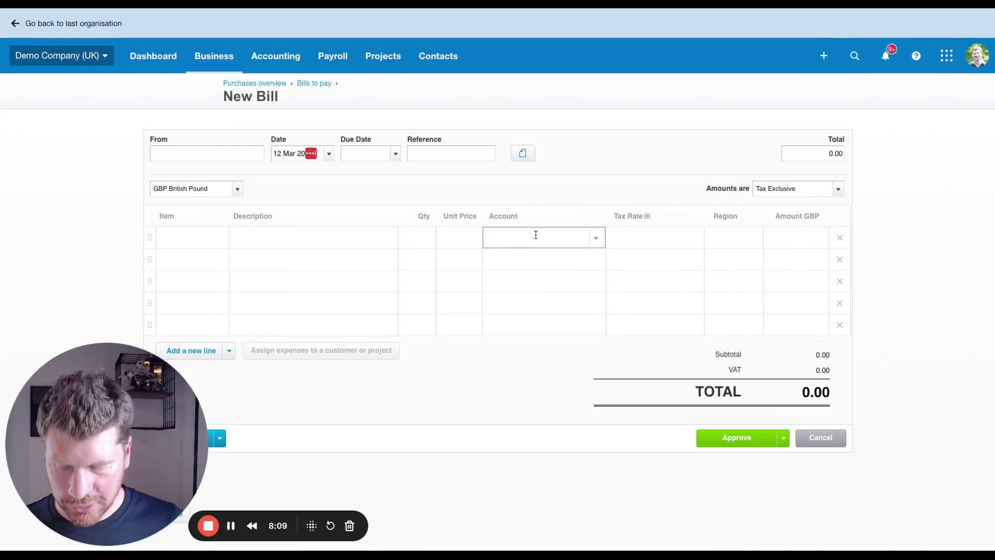
type("305")
key("BackSpace")
key("BackSpace")
key("BackSpace")
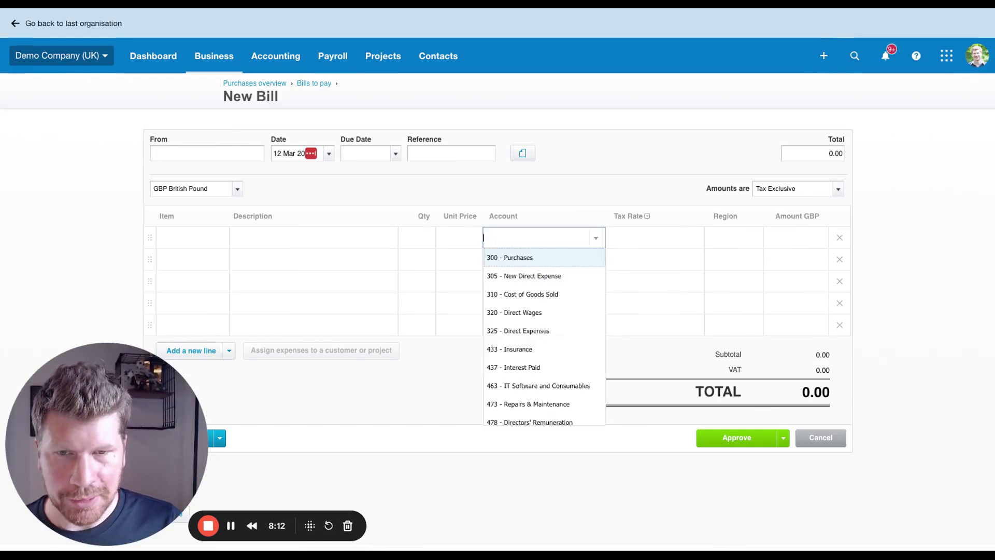
type("New")
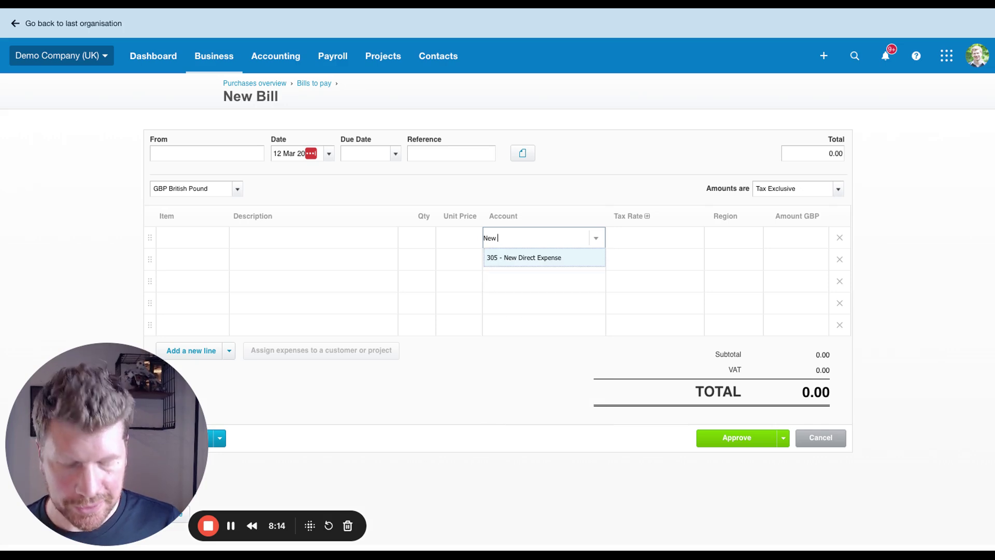
key("BackSpace")
key("BackSpace")
key("BackSpace")
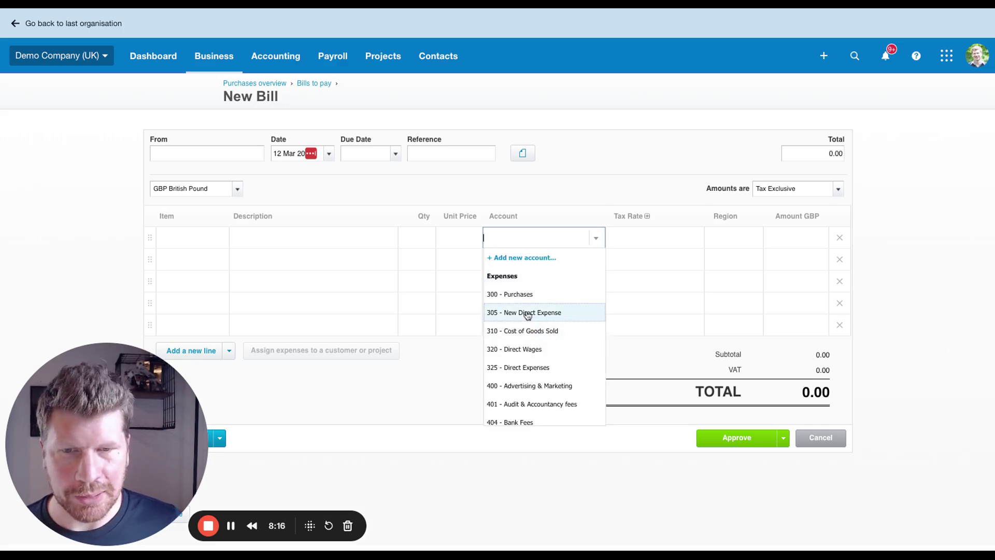
- Assign the account "305 - New Direct Expense" to the first bill line and leave the line's fields
left_click(527, 313)
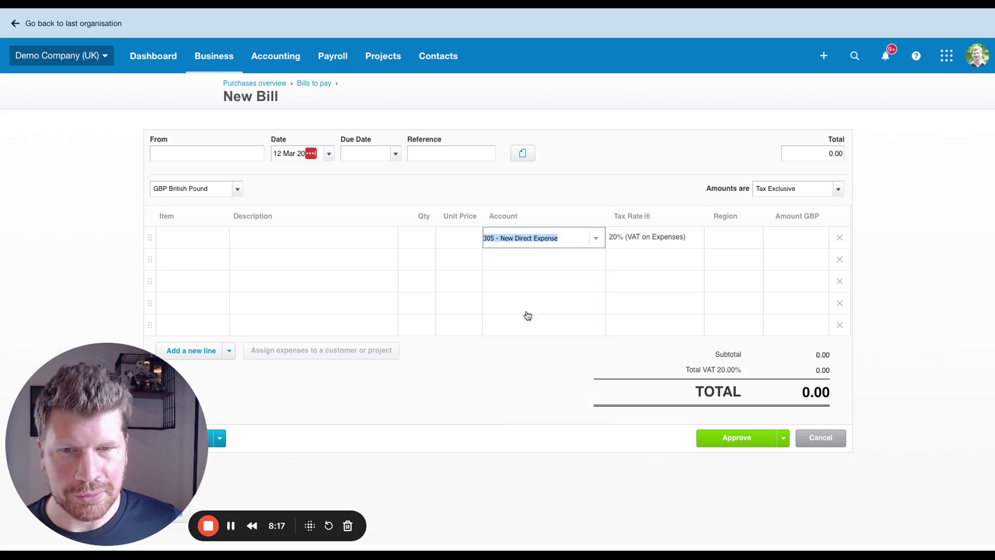
left_click(655, 239)
left_click(663, 191)
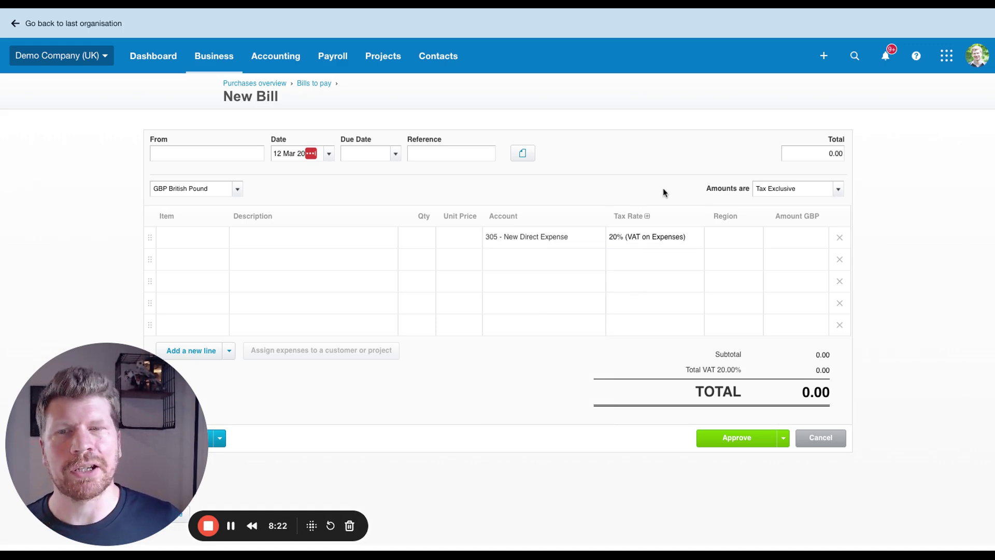